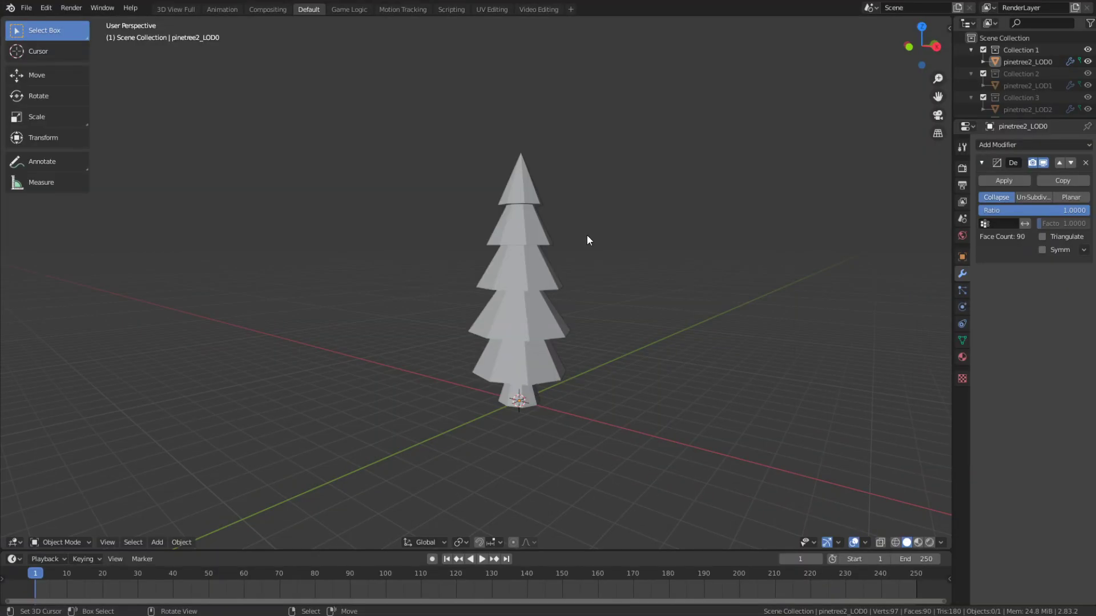
Show pinetree2_LOD0's two materials, leaves and stump, then deselect it and view from the front
click(528, 252)
middle_drag(527, 252, 543, 163)
scroll(593, 239, up, 3)
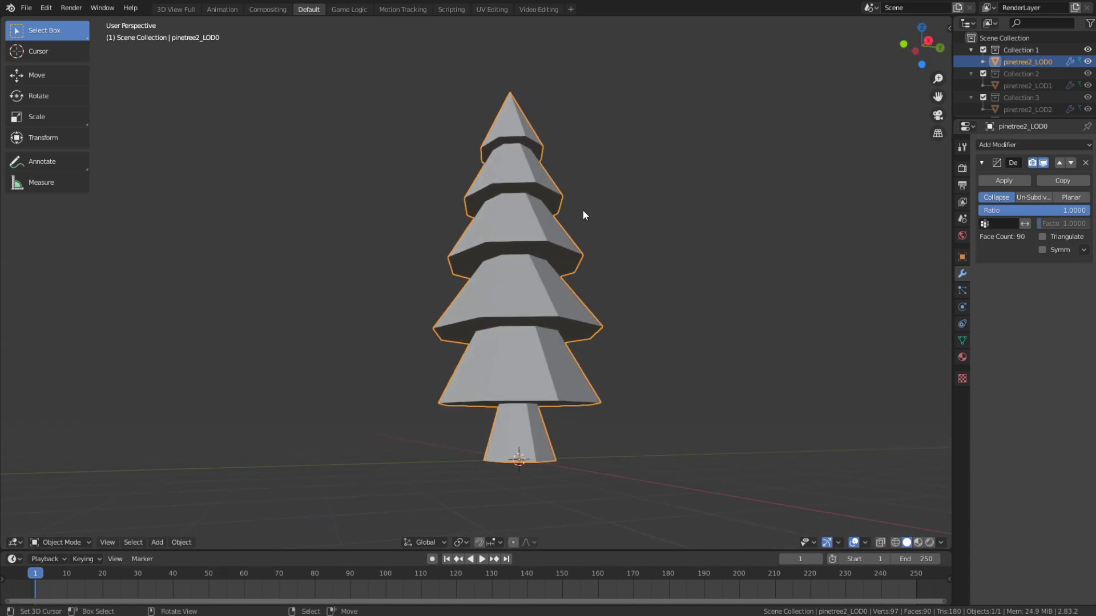
click(963, 358)
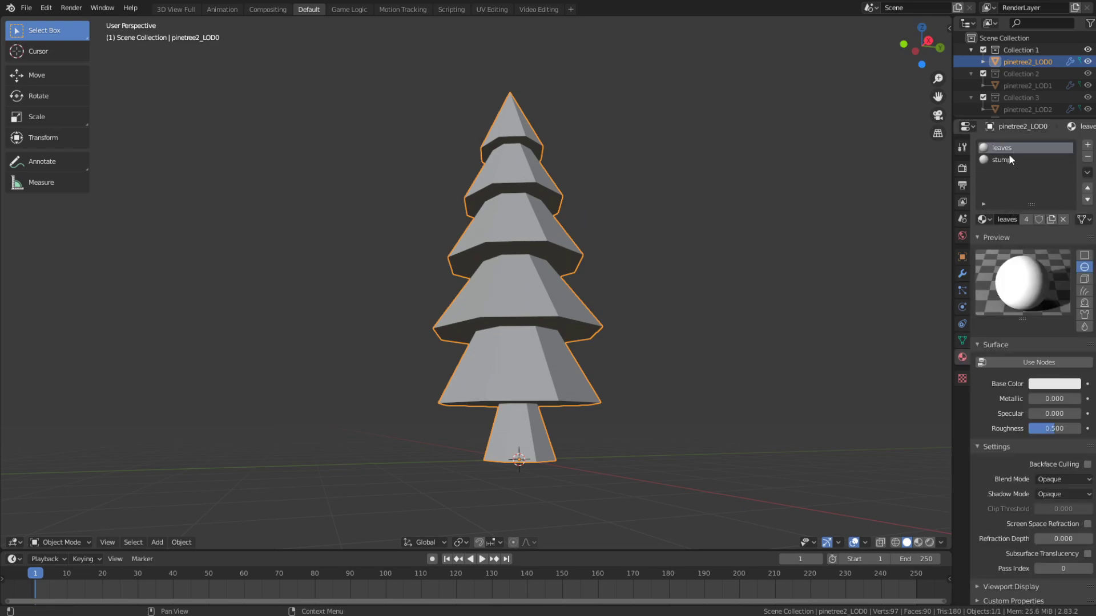
click(713, 259)
key(KP_1)
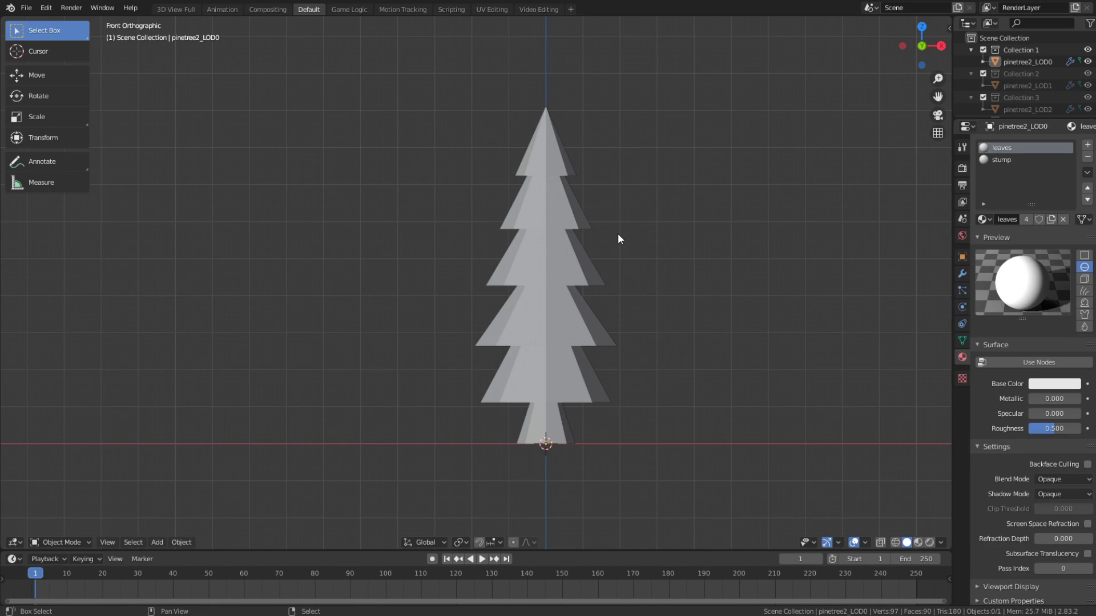
Add an armature at the tree's base and set it to display In Front
key(shift+a)
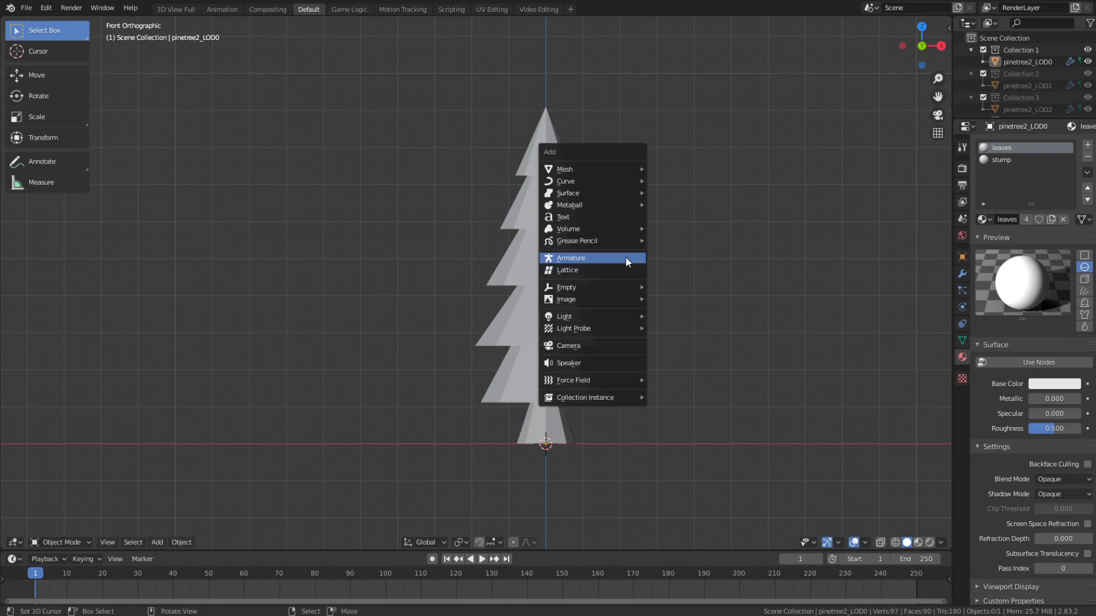
click(626, 258)
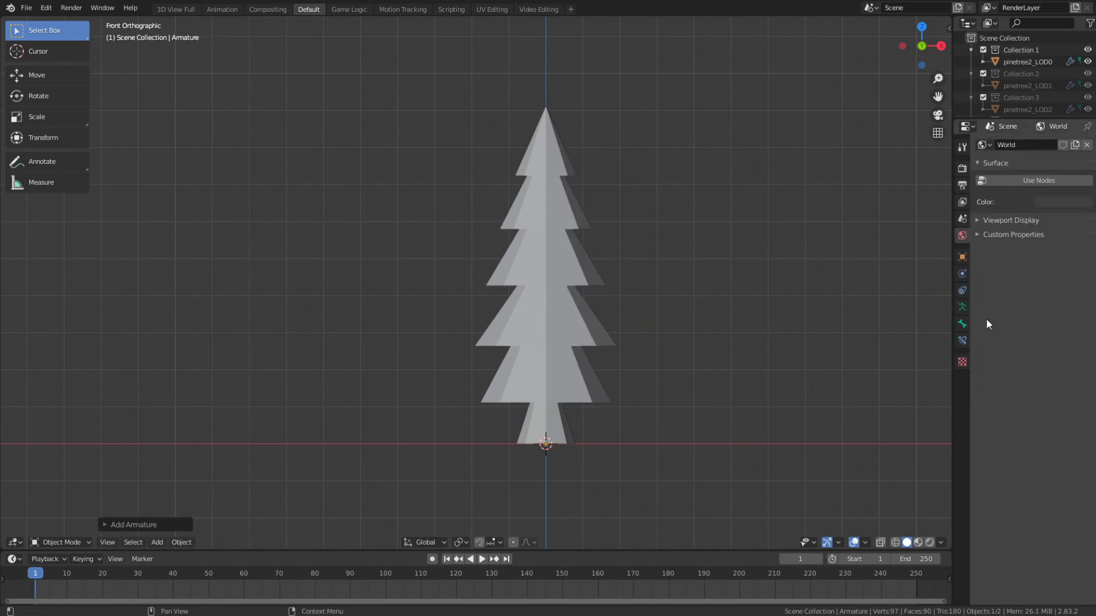
click(962, 307)
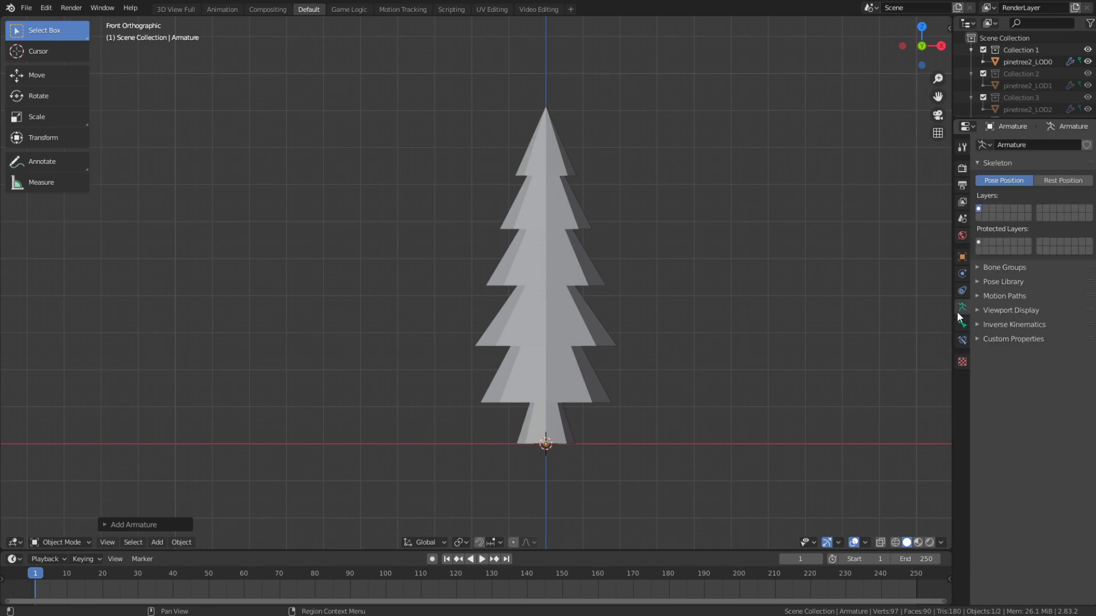
drag(952, 314, 865, 316)
click(906, 310)
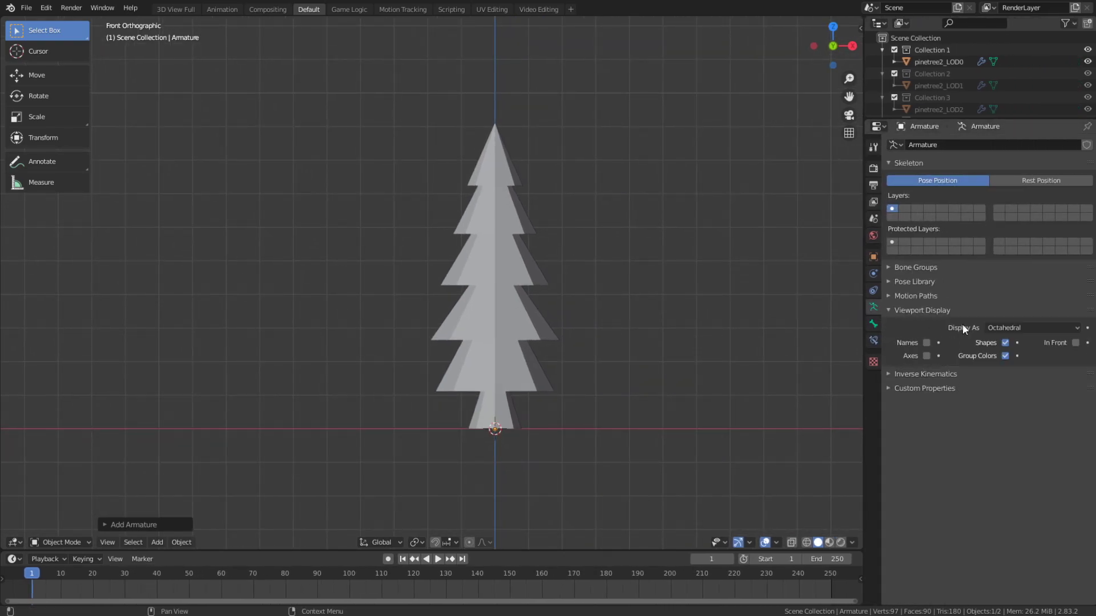
click(1076, 343)
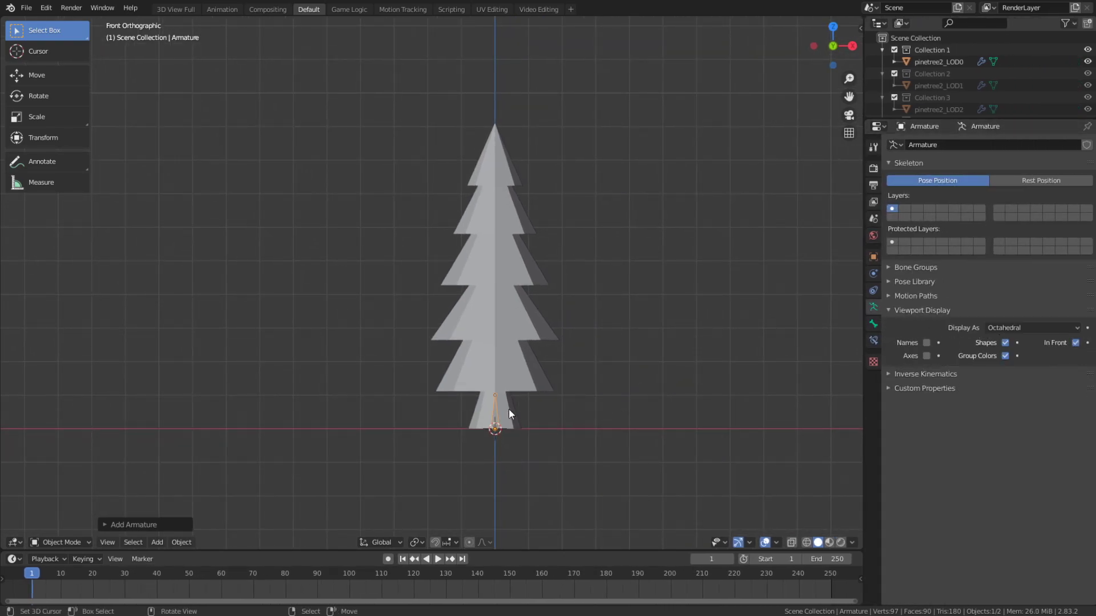
Zoom to the tree's base, enter Edit Mode and select the bone's tip
scroll(499, 413, up, 4)
shift+middle_drag(502, 425, 502, 252)
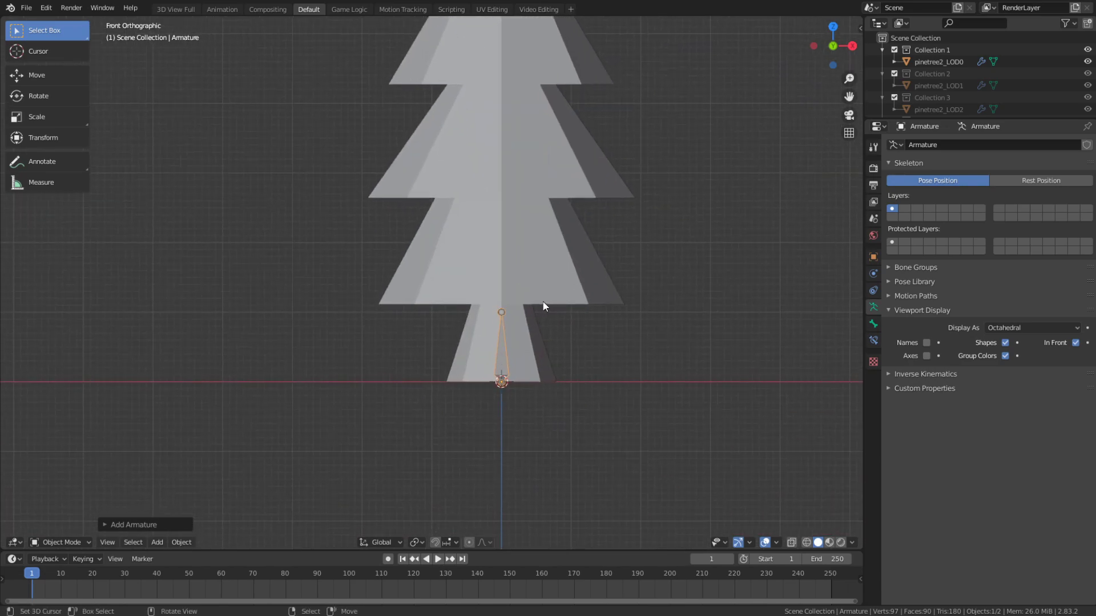
key(Tab)
click(501, 312)
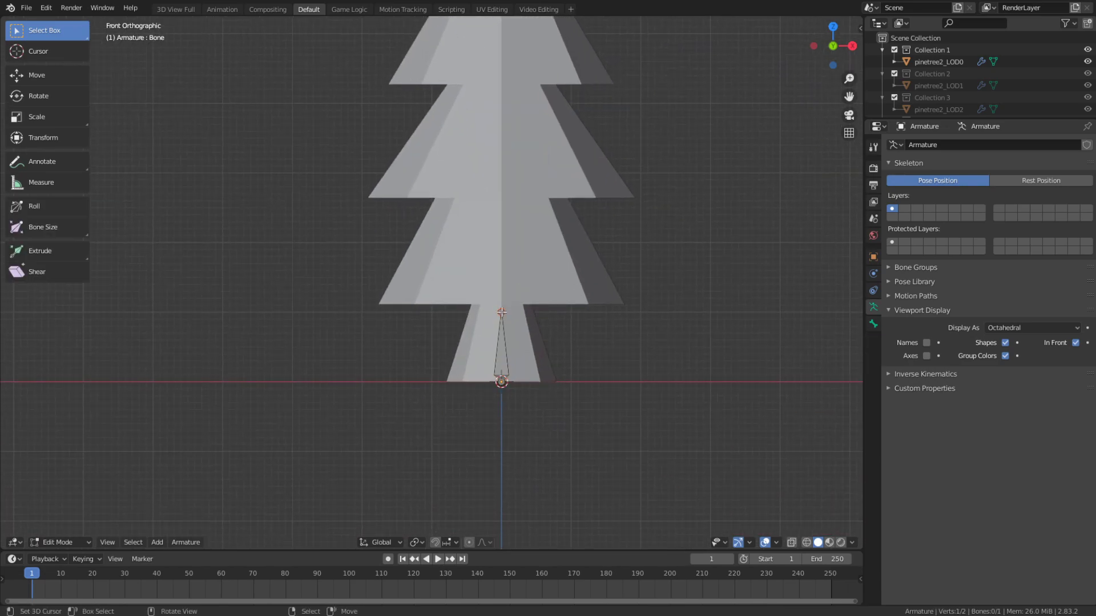
Raise the first bone's tip and switch the viewport to wireframe
key(g)
click(560, 284)
shift+middle_drag(512, 296, 503, 362)
shift+middle_drag(501, 158, 523, 213)
scroll(517, 171, down, 2)
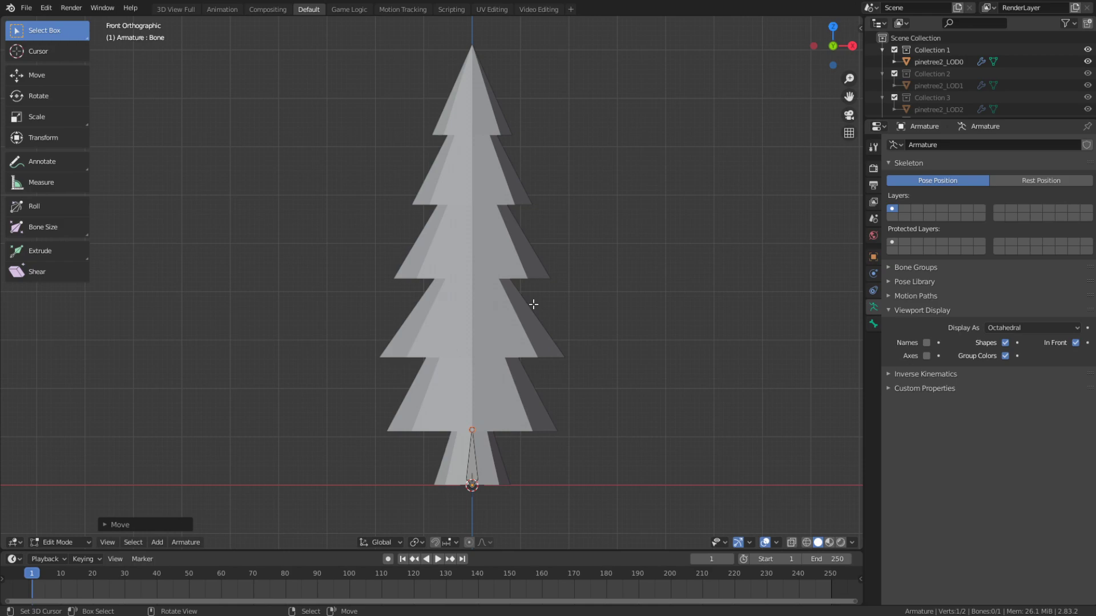
key(z)
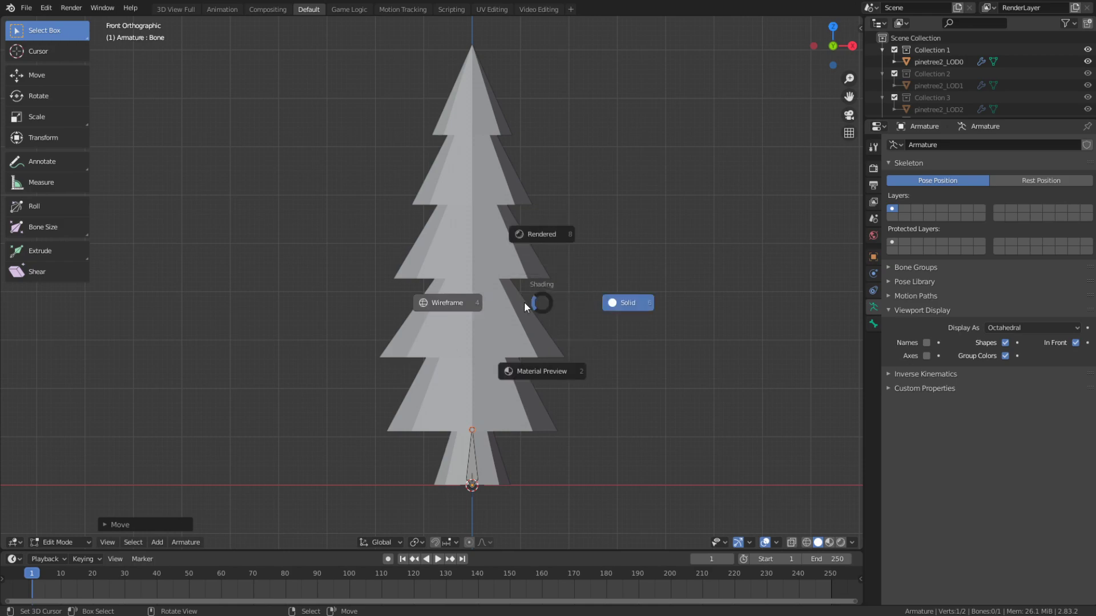
click(453, 302)
scroll(496, 425, up, 2)
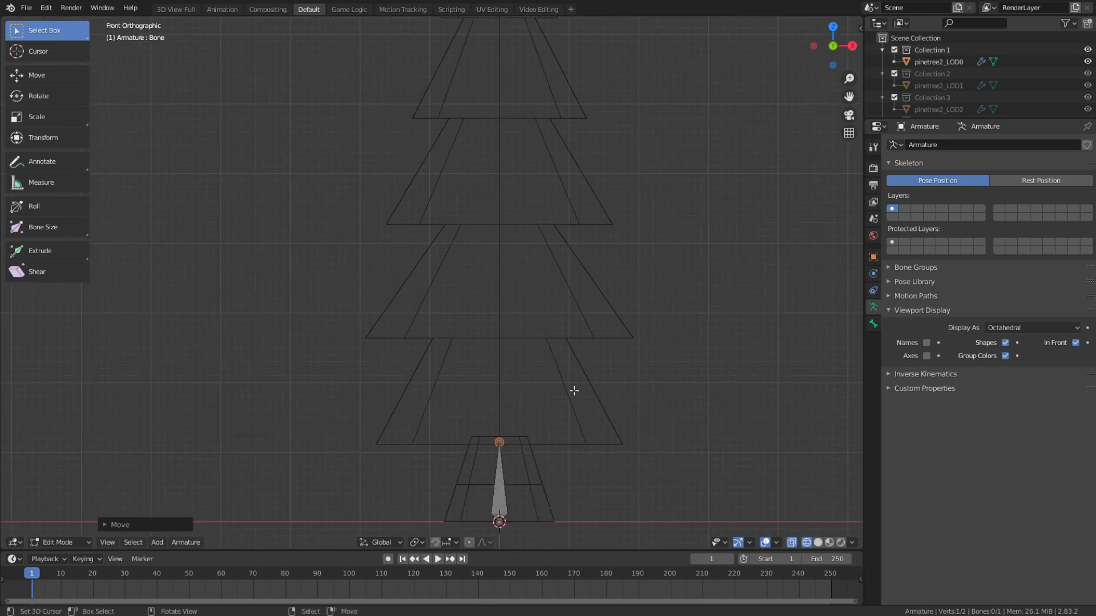
Straighten the first bone vertically and extrude Bone.001 and Bone.002 straight up the trunk
key(g)
key(z)
click(574, 388)
key(e)
key(z)
click(575, 289)
key(e)
key(z)
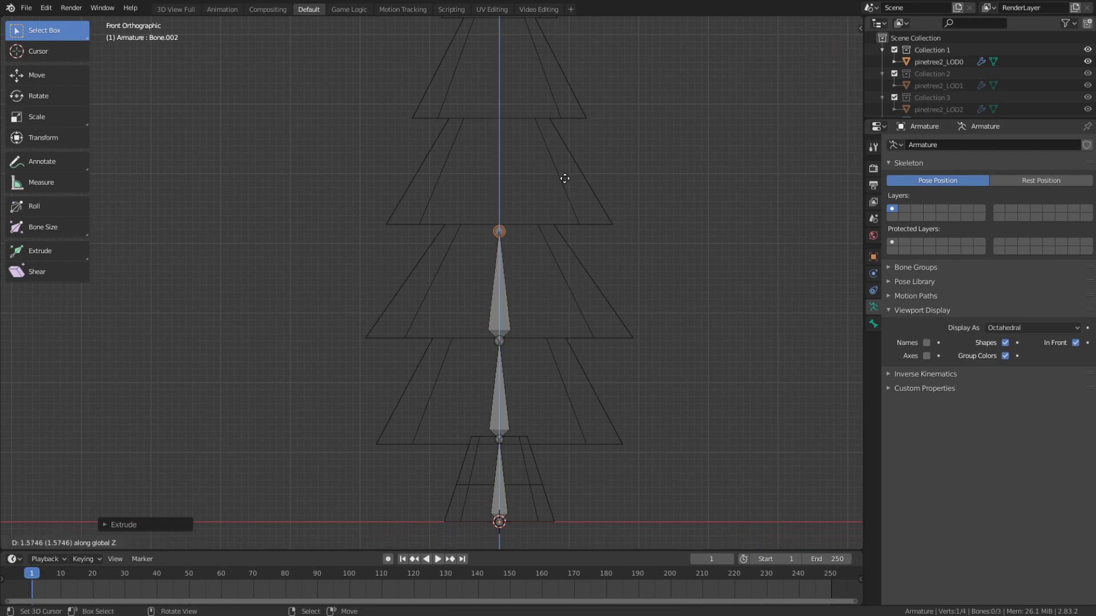
click(565, 171)
shift+middle_drag(565, 172, 561, 288)
Extrude Bone.003, Bone.004 and Bone.005 vertically up to the tree's tip
key(e)
key(z)
click(558, 183)
shift+middle_drag(559, 210, 560, 281)
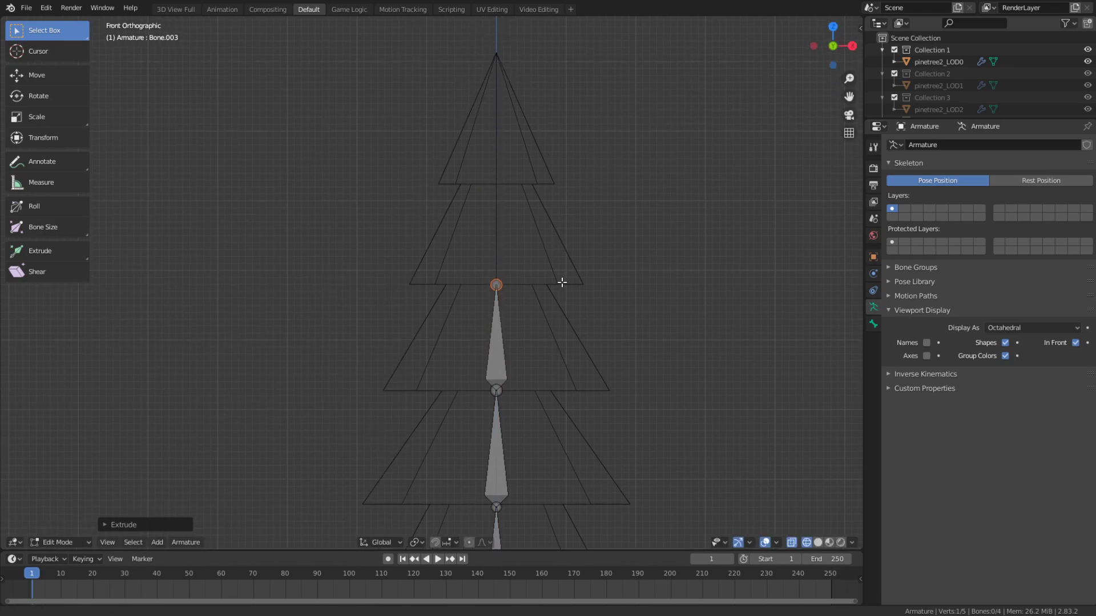
key(e)
key(z)
click(558, 180)
scroll(553, 238, down, 1)
key(e)
key(z)
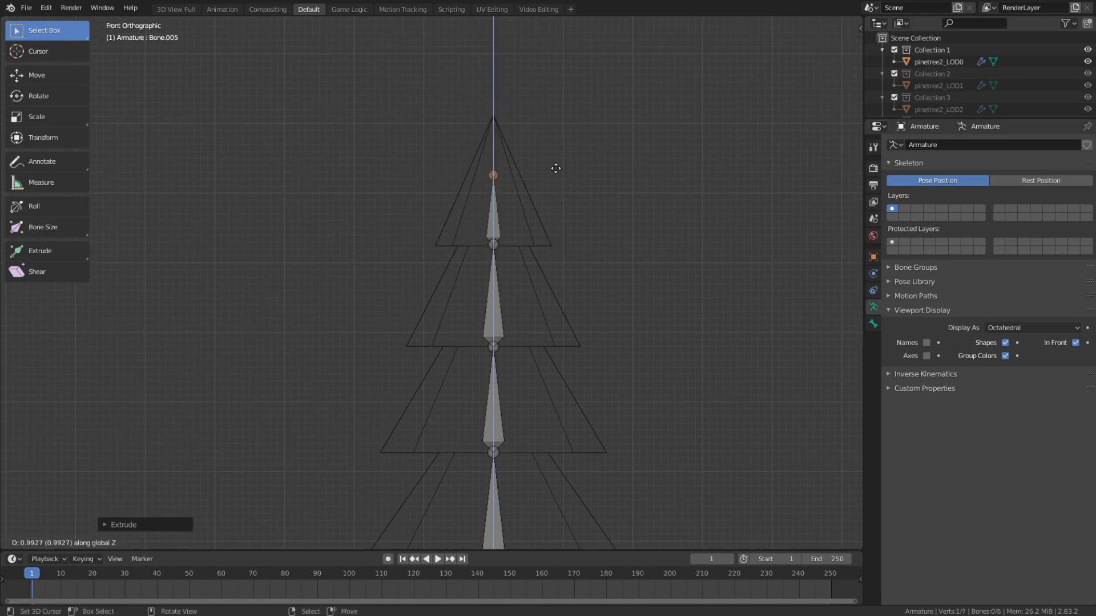
click(554, 117)
mouse_move(553, 117)
shift+middle_down()
mouse_move(575, 169)
mouse_move(565, 216)
mouse_move(574, 306)
mouse_move(543, 311)
mouse_move(560, 240)
shift+middle_up()
Return the viewport to solid shading and the armature to Object Mode
key(z)
click(591, 295)
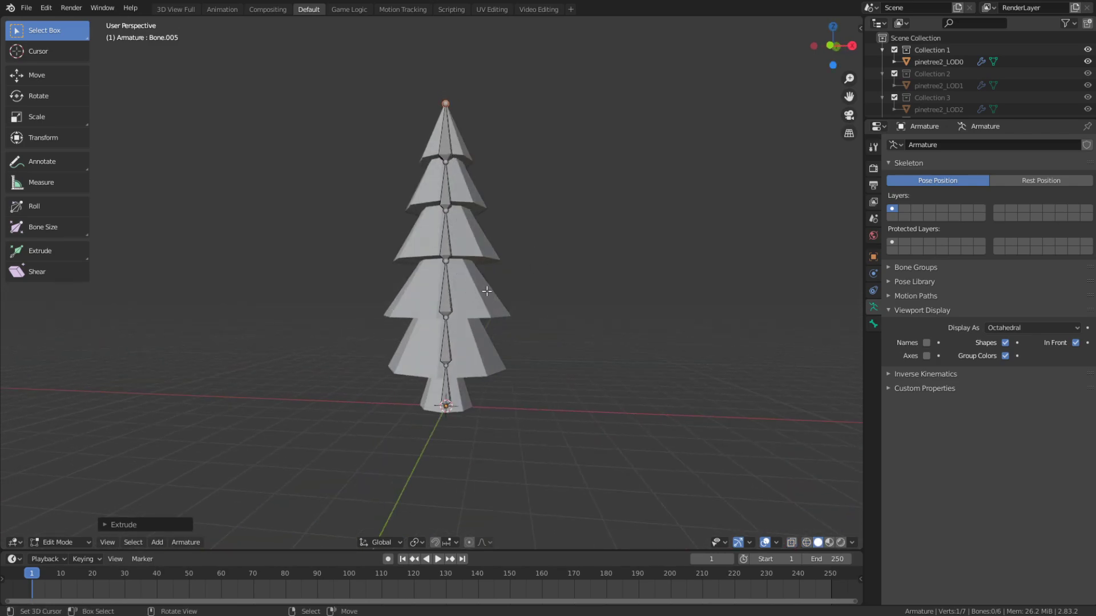
key(Tab)
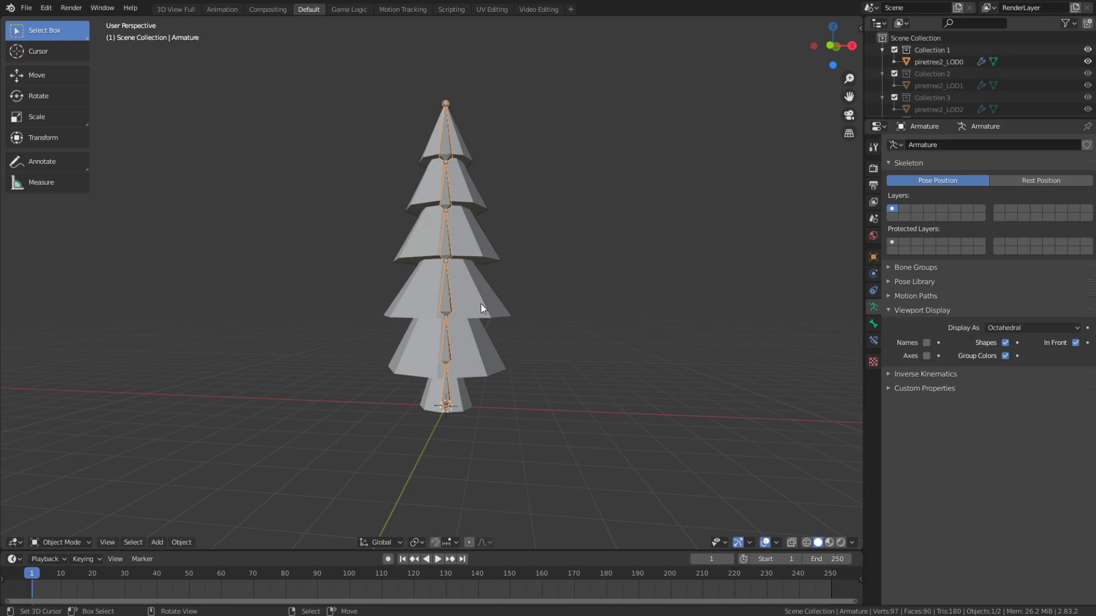
In Edit Mode on the tree mesh, add loop cuts on the upper and lower tiers
click(480, 304)
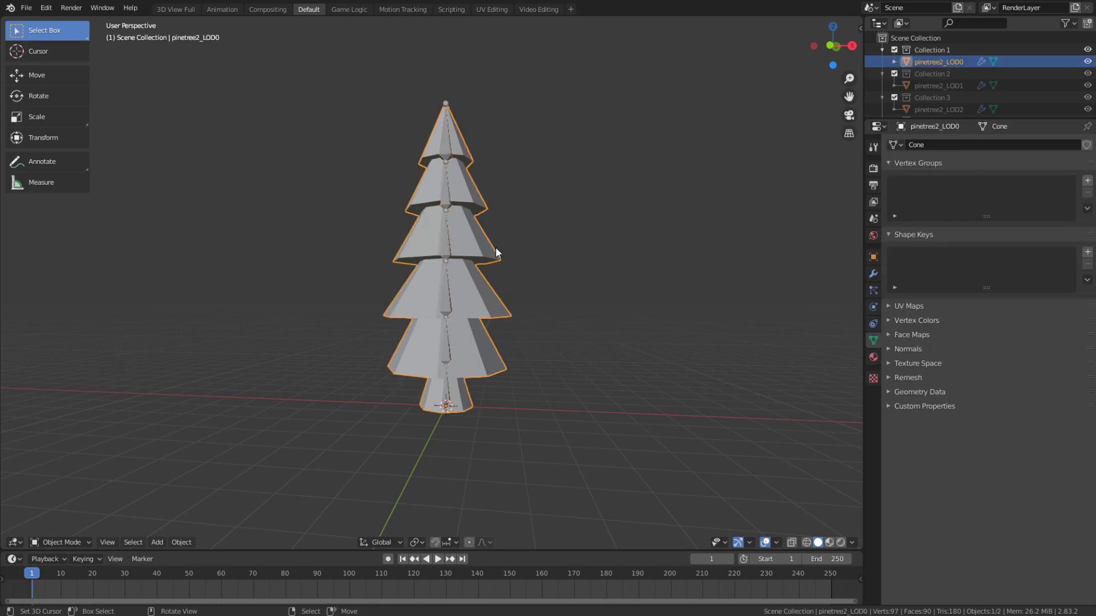
key(Tab)
middle_drag(521, 301, 484, 303)
scroll(484, 303, up, 3)
key(ctrl+r)
click(442, 307)
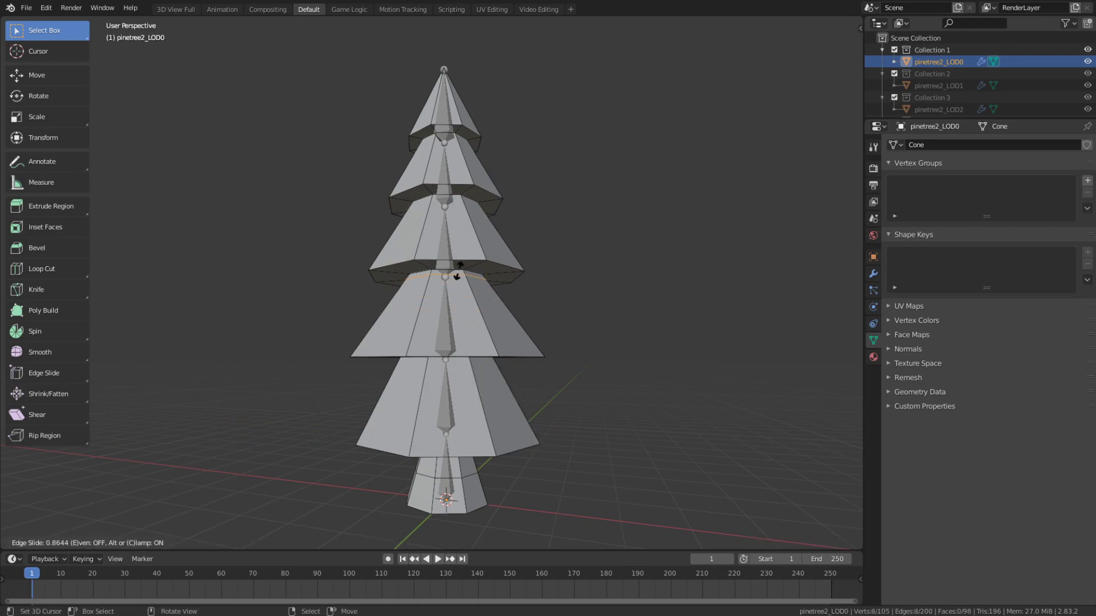
click(459, 271)
key(ctrl+r)
click(455, 404)
click(469, 357)
Add two more edge loops on the middle tiers and return to Object Mode
key(ctrl+r)
click(464, 214)
click(489, 166)
middle_drag(489, 166, 455, 238)
key(ctrl+r)
click(462, 200)
click(444, 184)
middle_drag(443, 184, 521, 341)
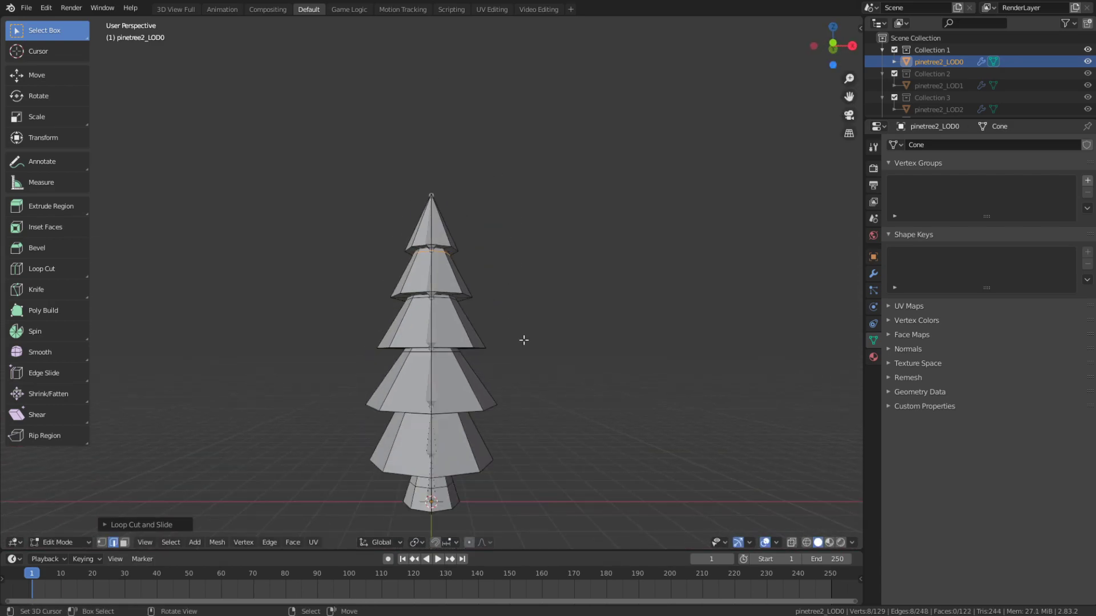
key(Tab)
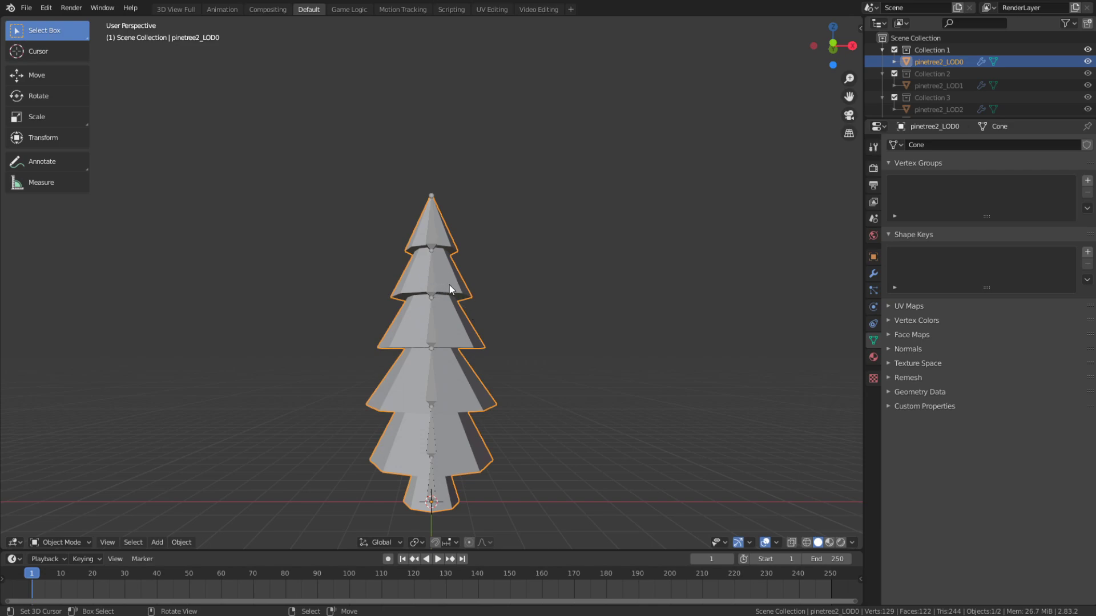
Parent the tree mesh to the armature With Automatic Weights
shift+click(434, 285)
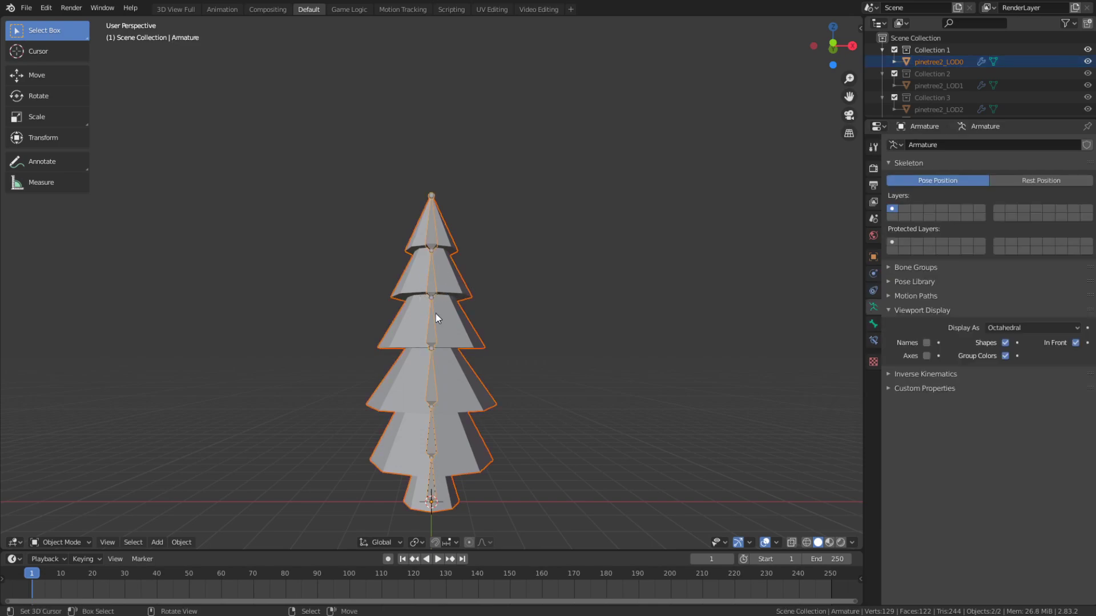
key(ctrl+p)
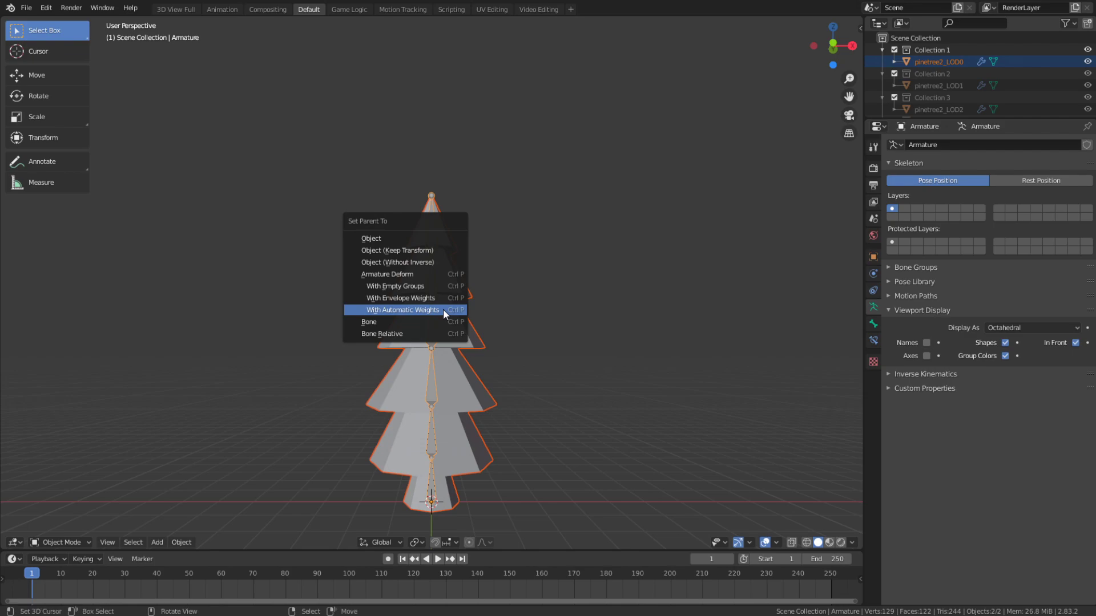
click(443, 314)
middle_drag(476, 312, 454, 250)
Test-bend Bone.004 and Bone.002 in Pose Mode, clear the rotations, and return to Object Mode
click(453, 216)
click(453, 219)
key(ctrl+Tab)
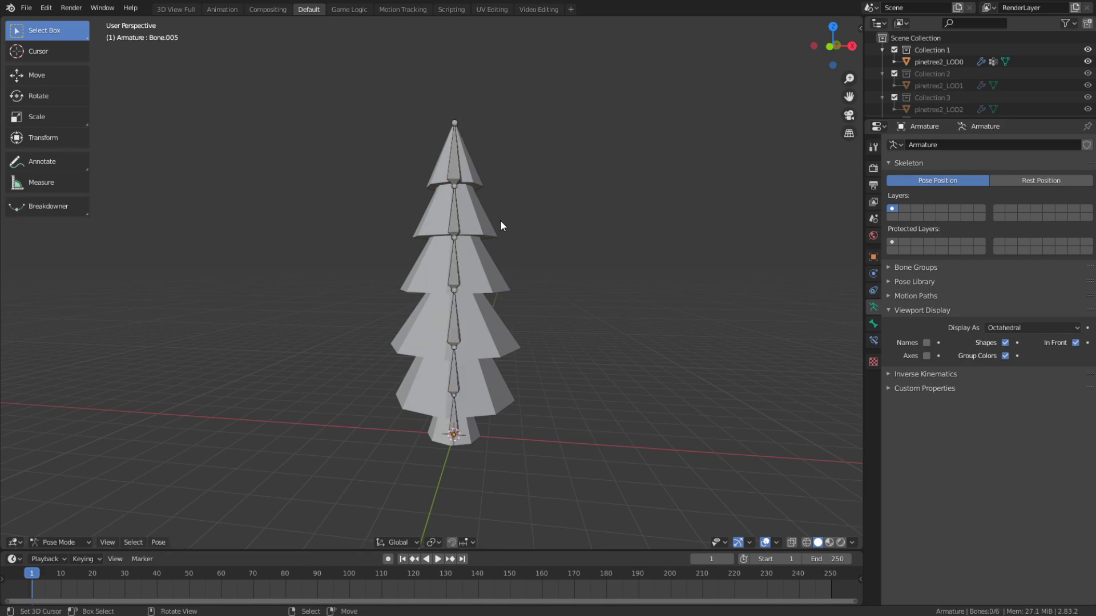
click(458, 216)
key(r)
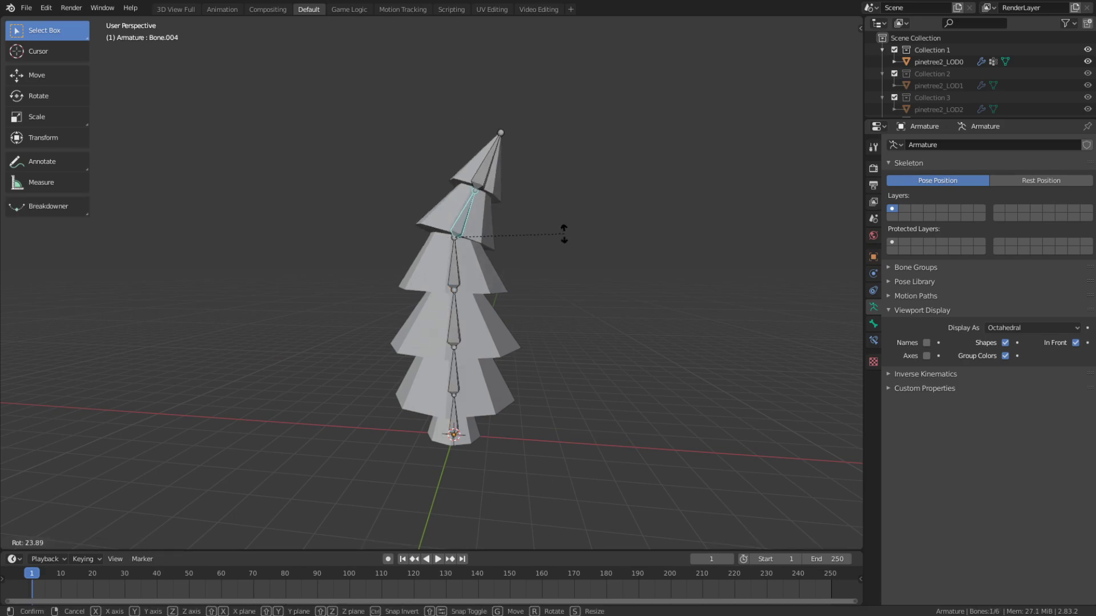
key(Escape)
key(ctrl+Tab)
click(451, 272)
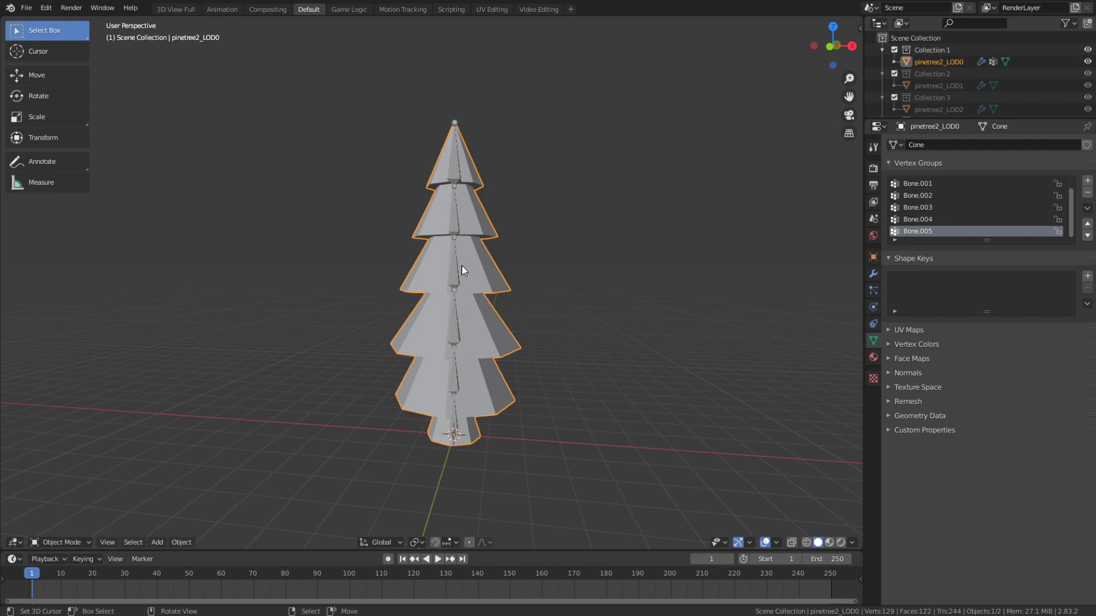
key(ctrl+z)
key(r)
key(r)
key(Escape)
key(ctrl+z)
key(ctrl+Tab)
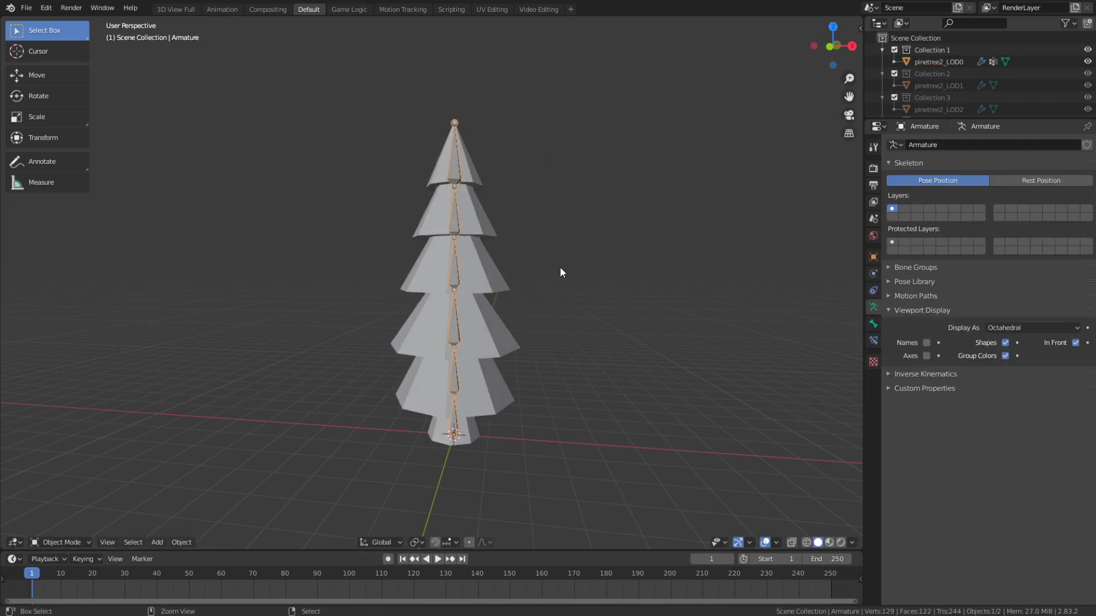
Switch to the Animation workspace and merge the graph editor into the Dope Sheet
click(229, 8)
drag(394, 387, 374, 414)
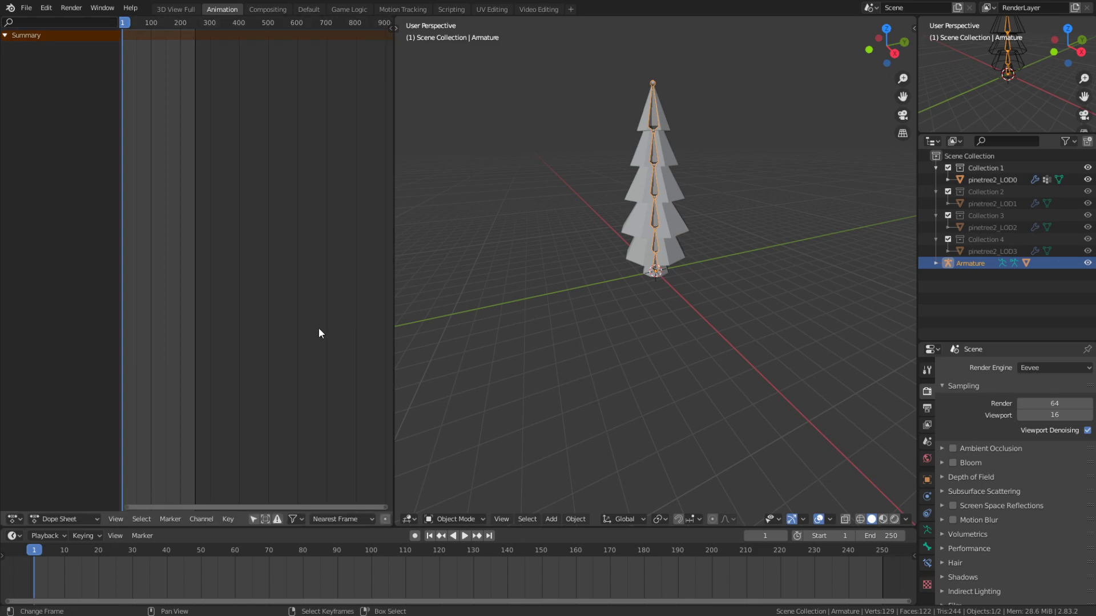
scroll(132, 274, up, 5)
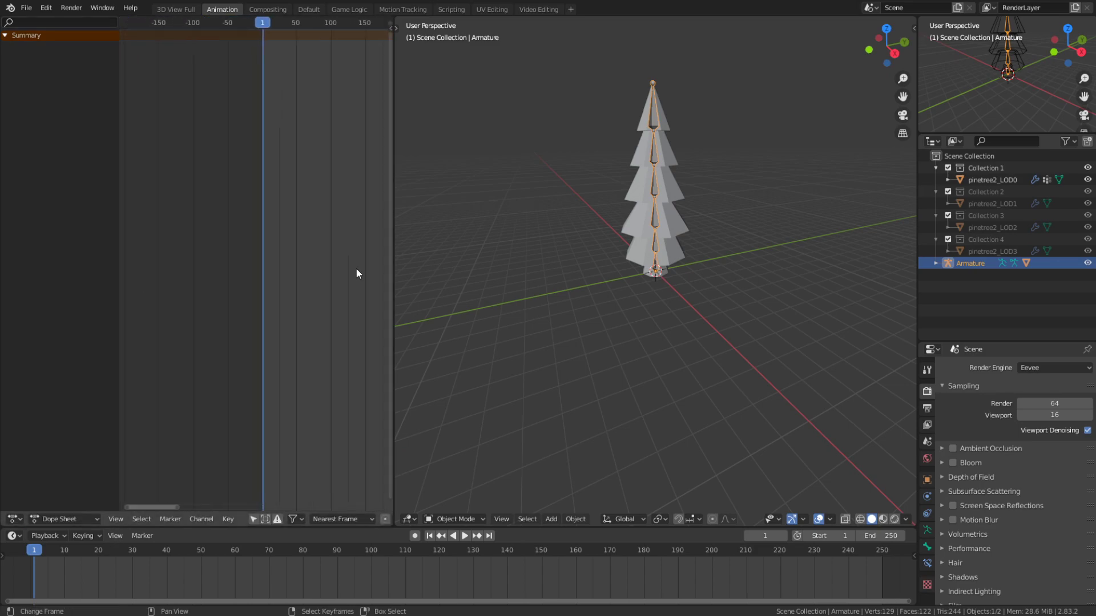
middle_drag(355, 268, 275, 291)
Create a new action in the Action Editor named Wind1
click(57, 520)
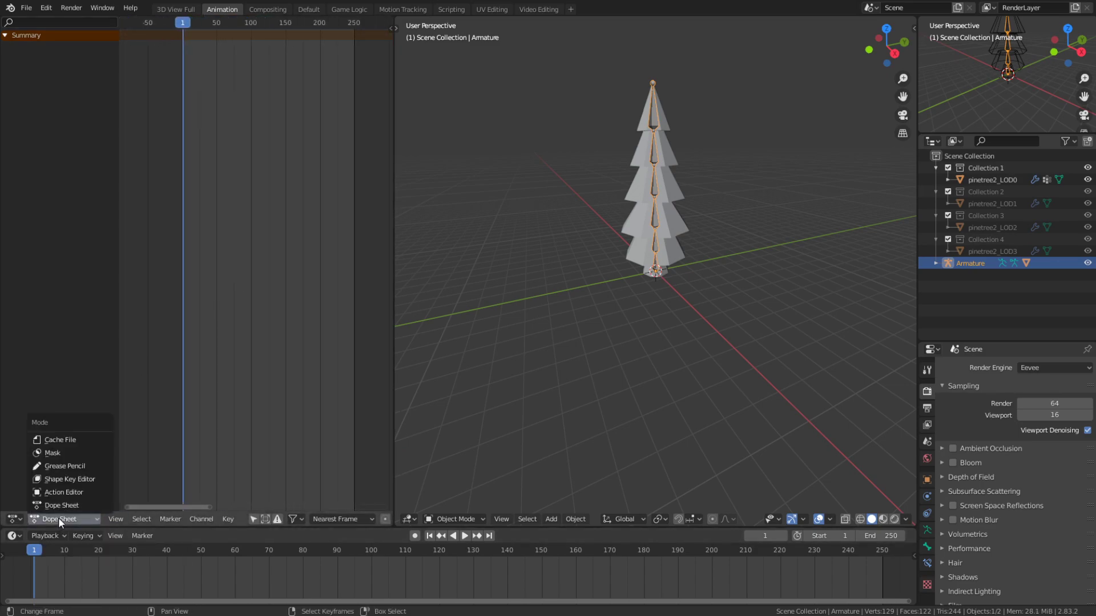
click(74, 492)
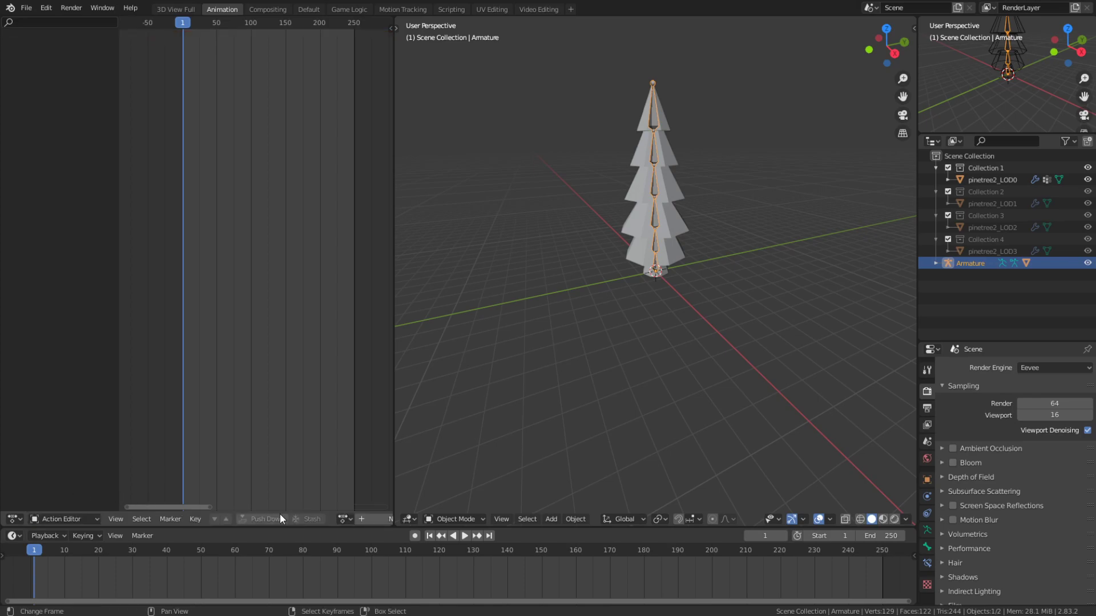
click(365, 519)
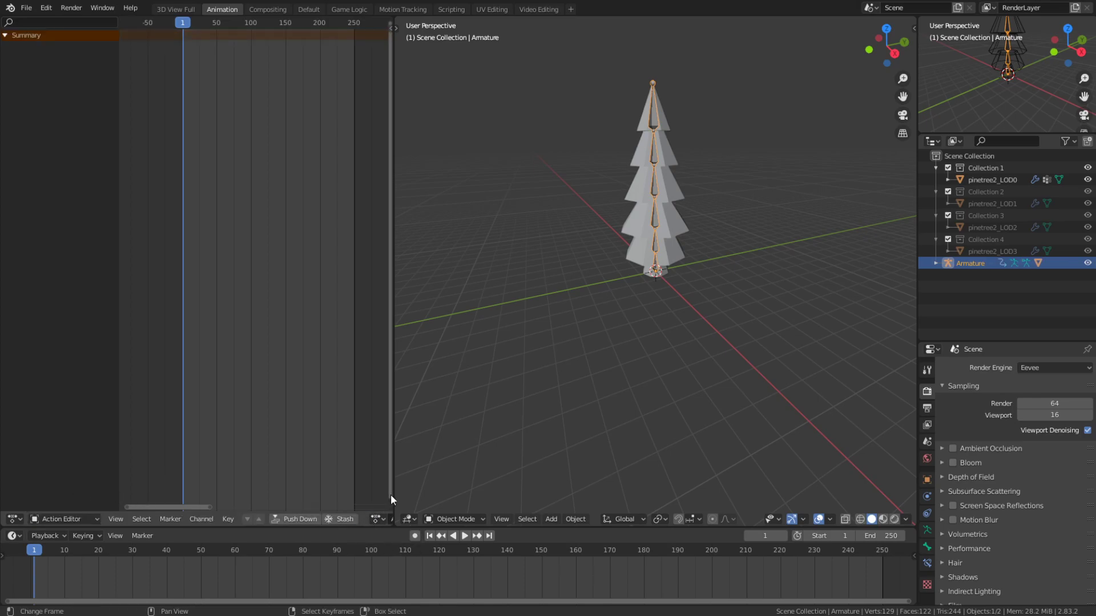
drag(393, 493, 609, 497)
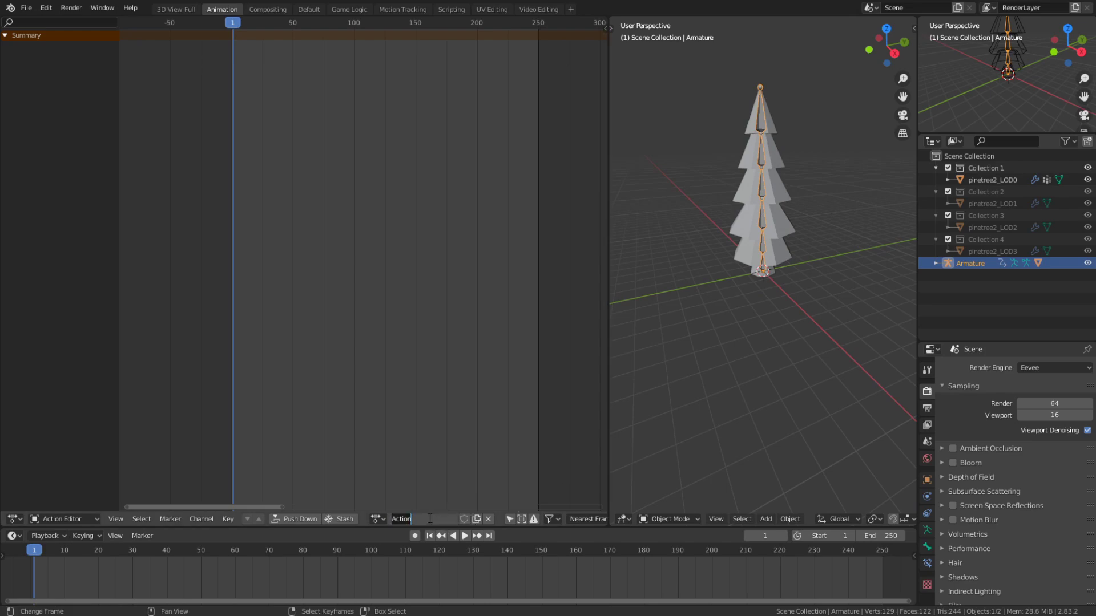
key(ctrl+a)
text(Wind1)
key(Return)
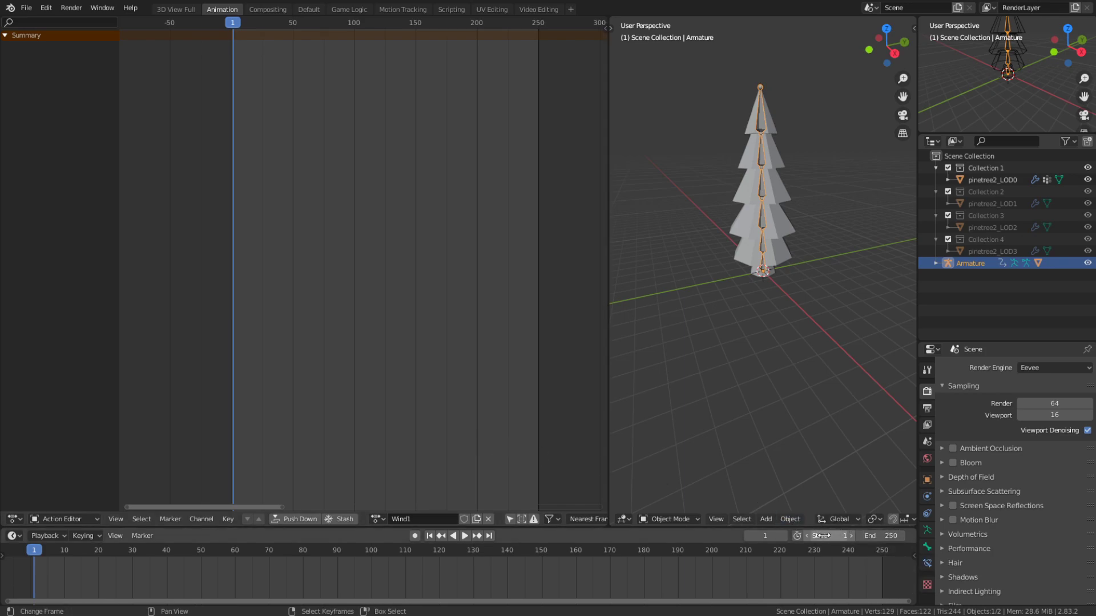
Set the scene's end frame to 61
click(880, 537)
text(61)
key(Return)
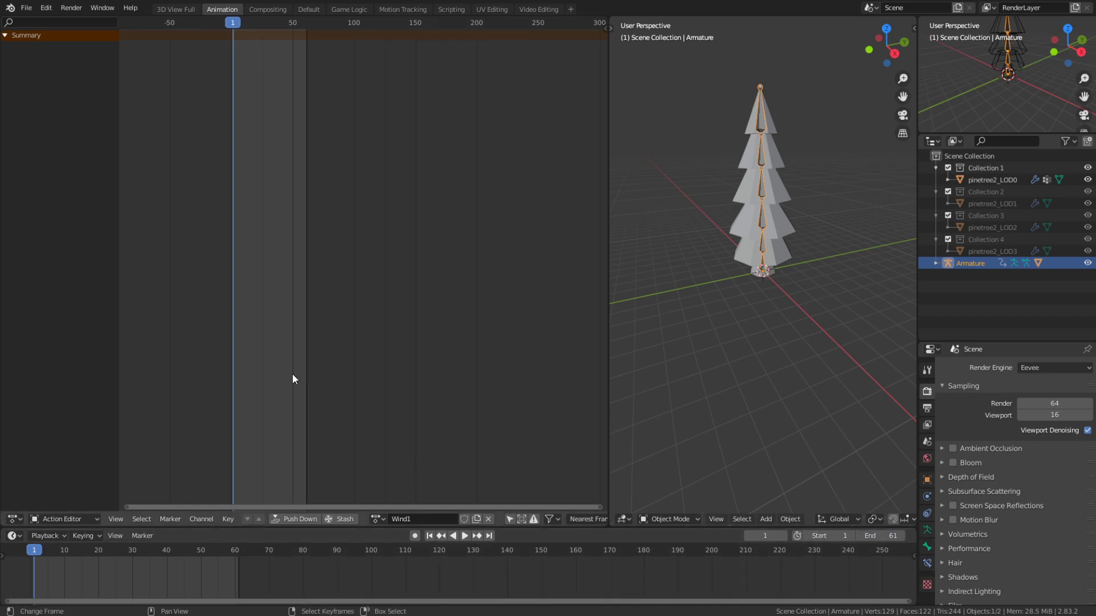
Frame the Action Editor and tree view, then make LocRotScale the active keying set
middle_drag(292, 374, 392, 381)
scroll(375, 337, up, 8)
middle_drag(312, 290, 357, 297)
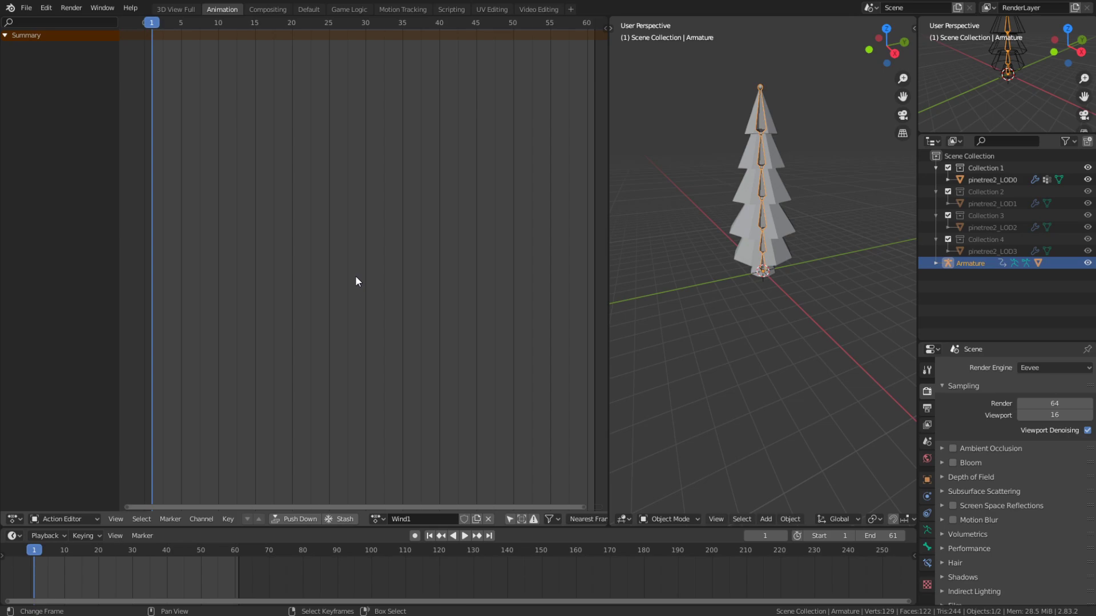
ctrl+scroll(399, 280, down, 1)
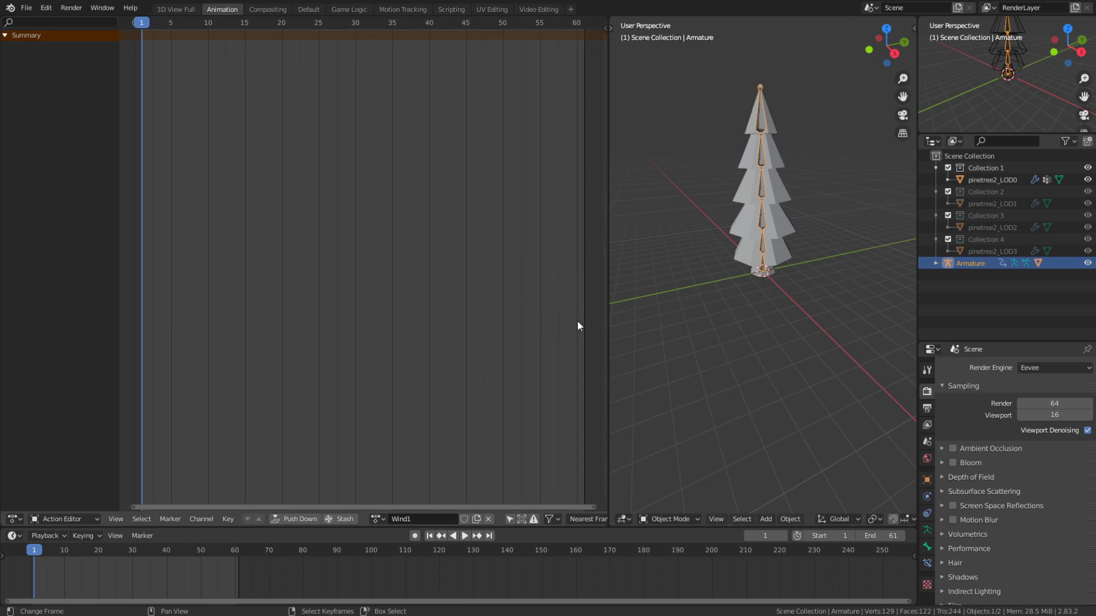
drag(607, 312, 410, 285)
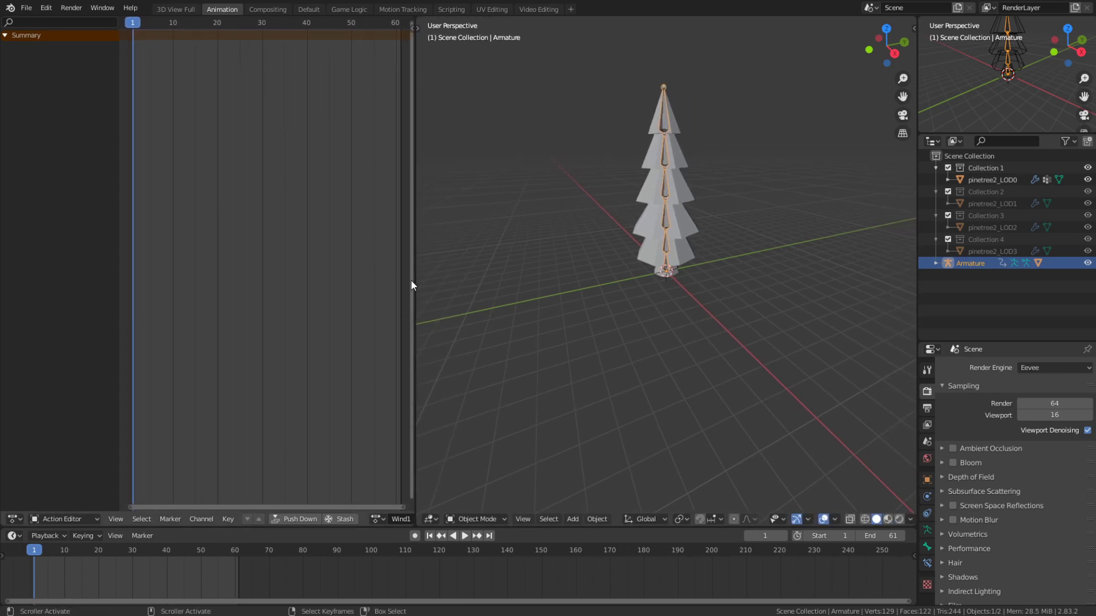
middle_drag(533, 273, 581, 262)
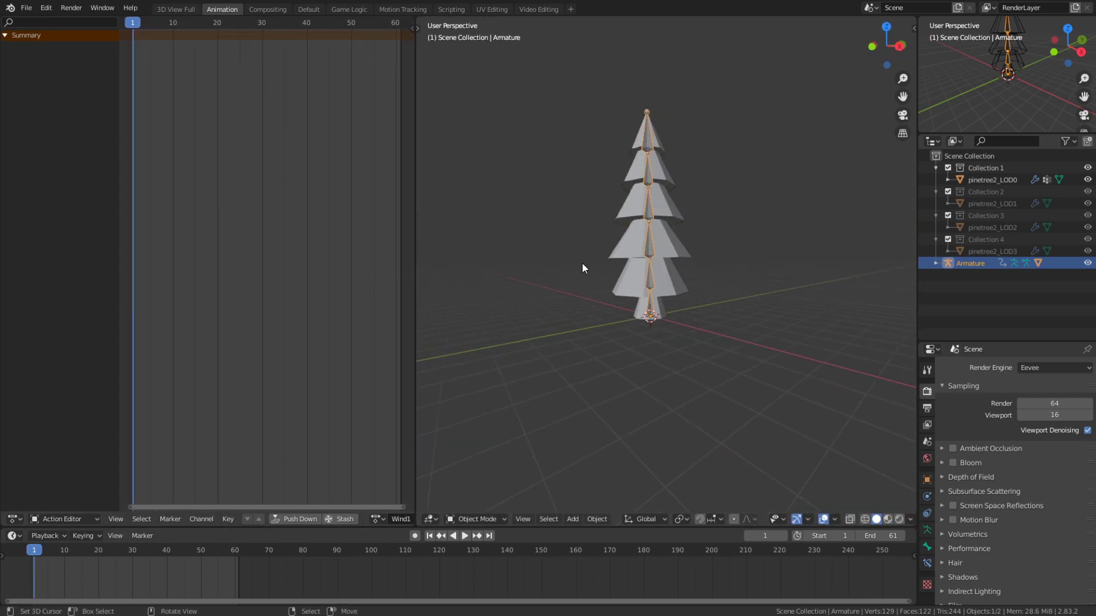
scroll(499, 269, up, 4)
click(83, 535)
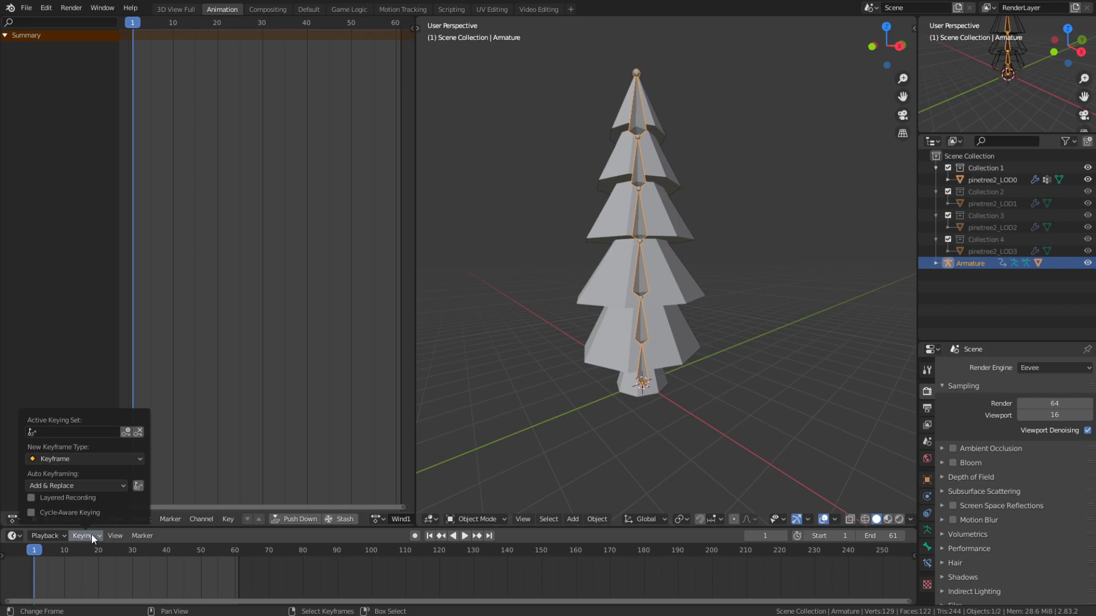
click(67, 432)
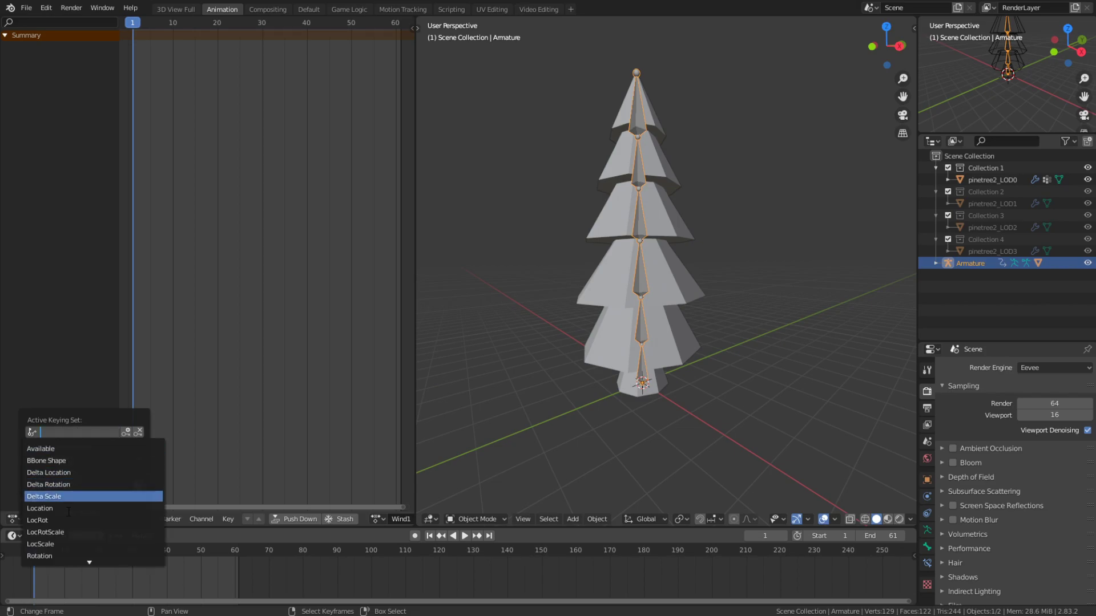
click(57, 532)
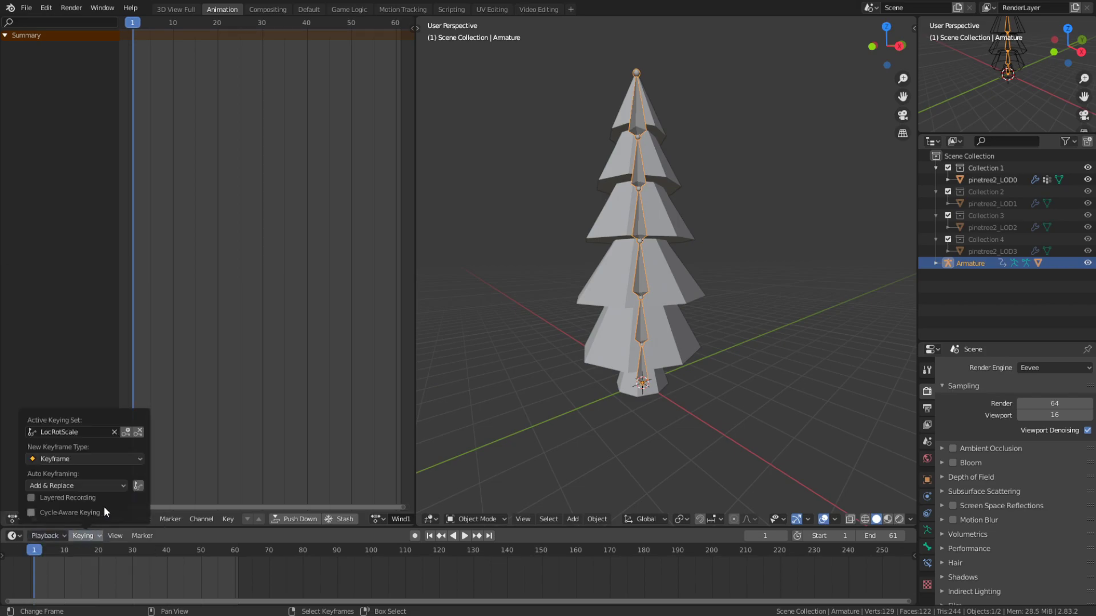
In Pose Mode, select all six bones and key them at frames 1 and 61
key(ctrl+Tab)
key(KP_1)
key(i)
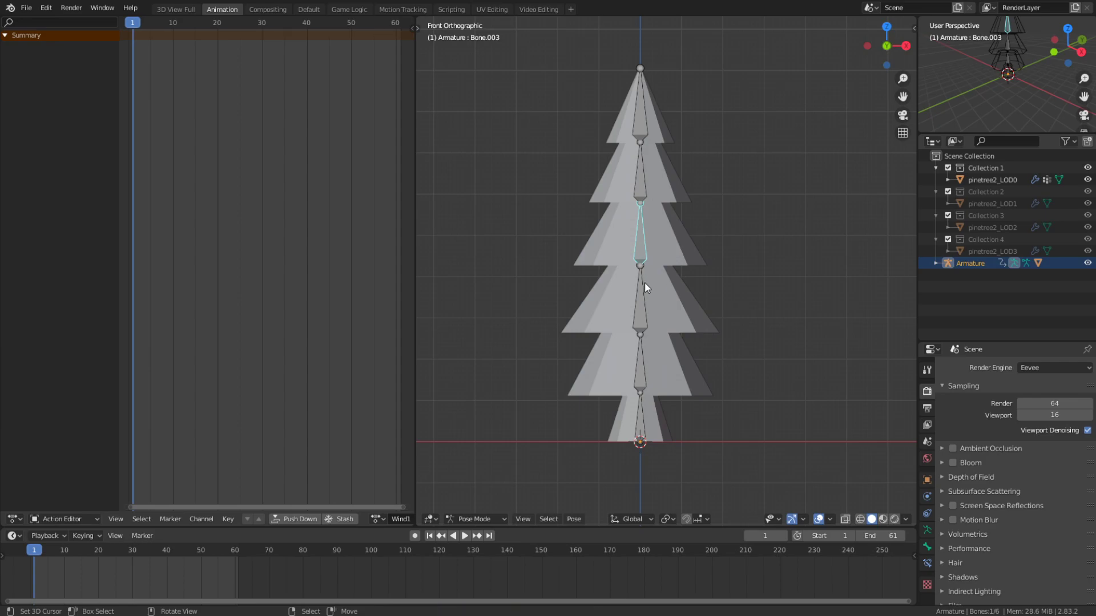
key(a)
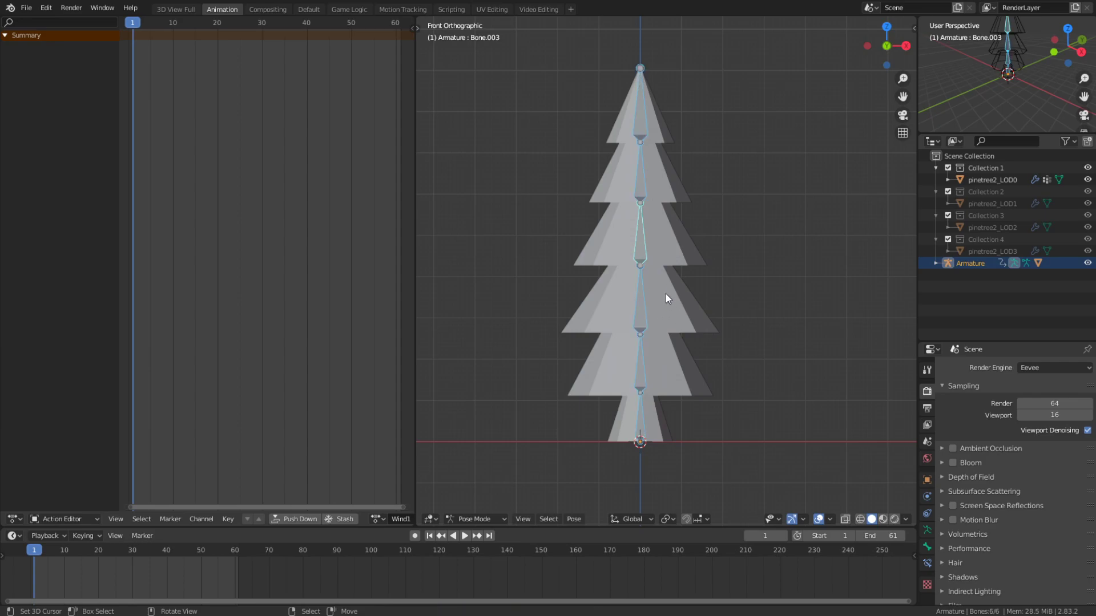
key(i)
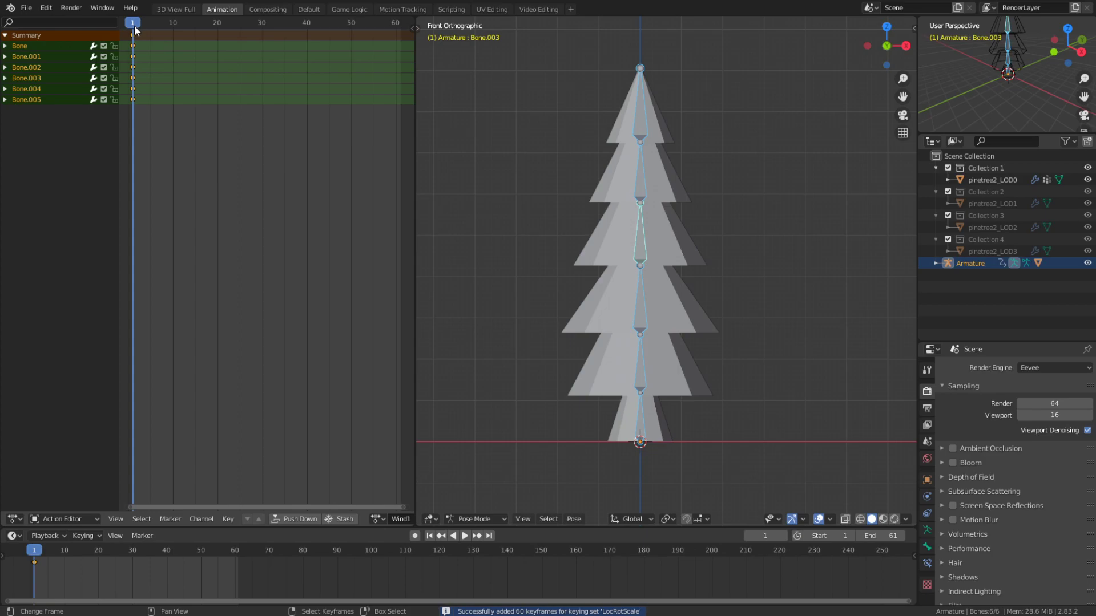
click(401, 34)
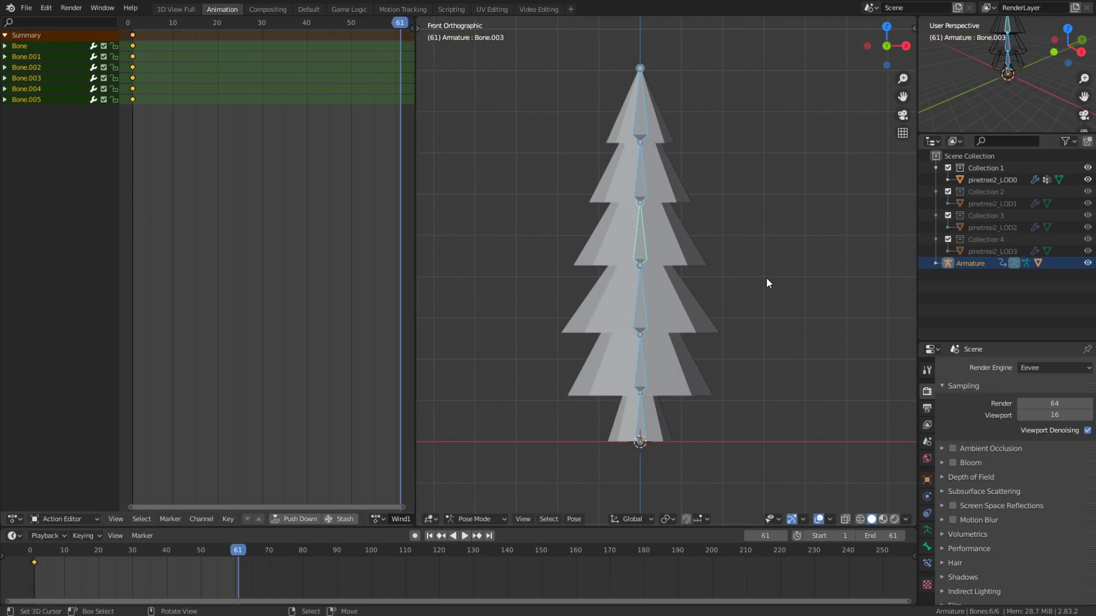
key(i)
drag(312, 103, 195, 86)
At frame 15, bend Bone.002 and Bone.004 left, key both, and preview
click(647, 279)
key(r)
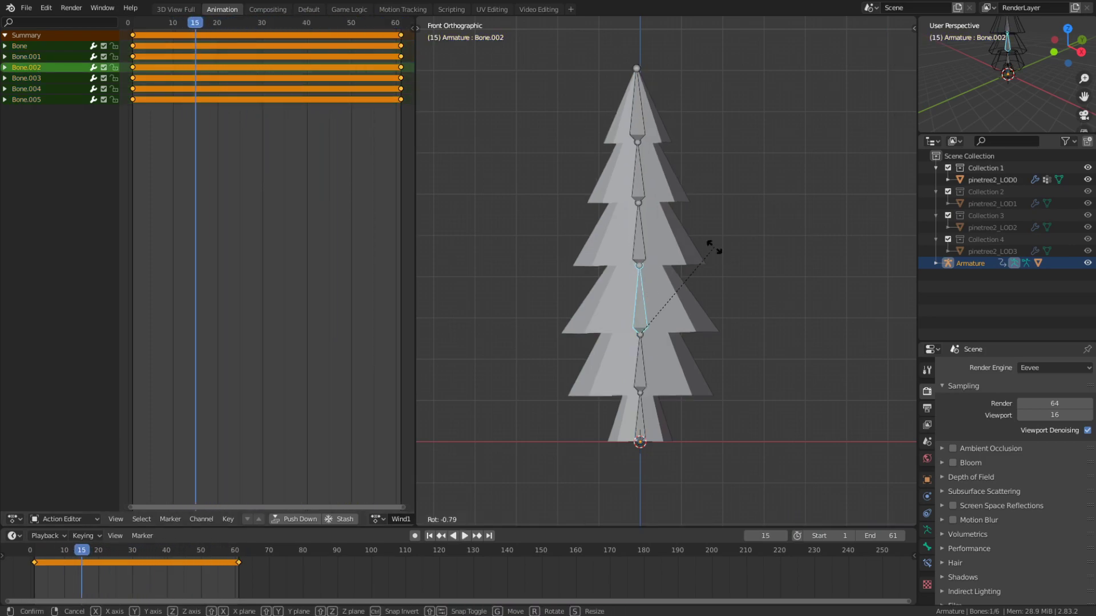
click(710, 245)
key(i)
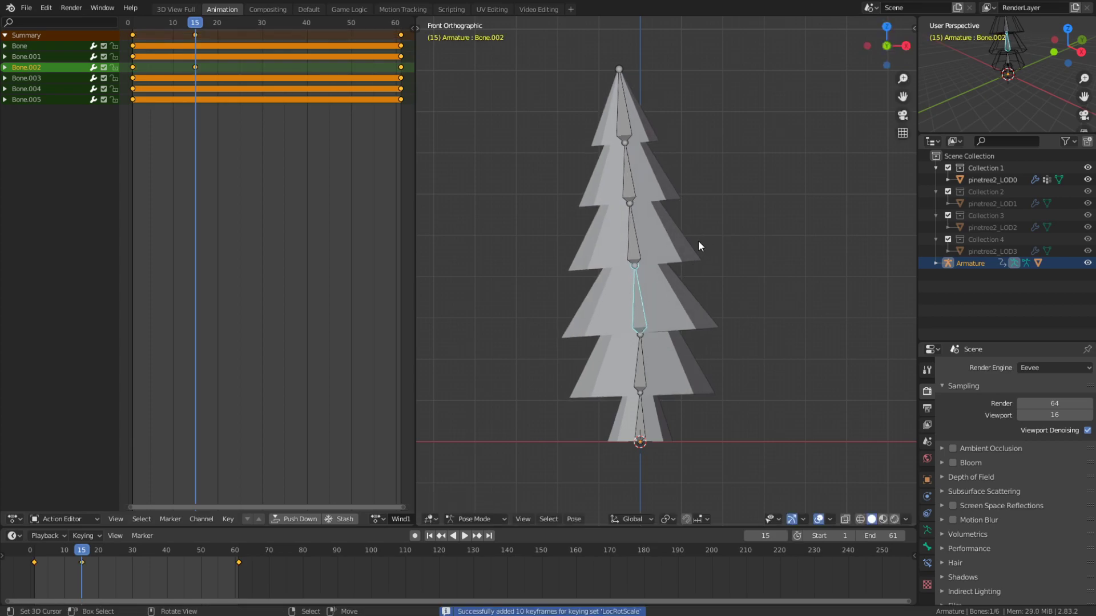
click(631, 183)
key(r)
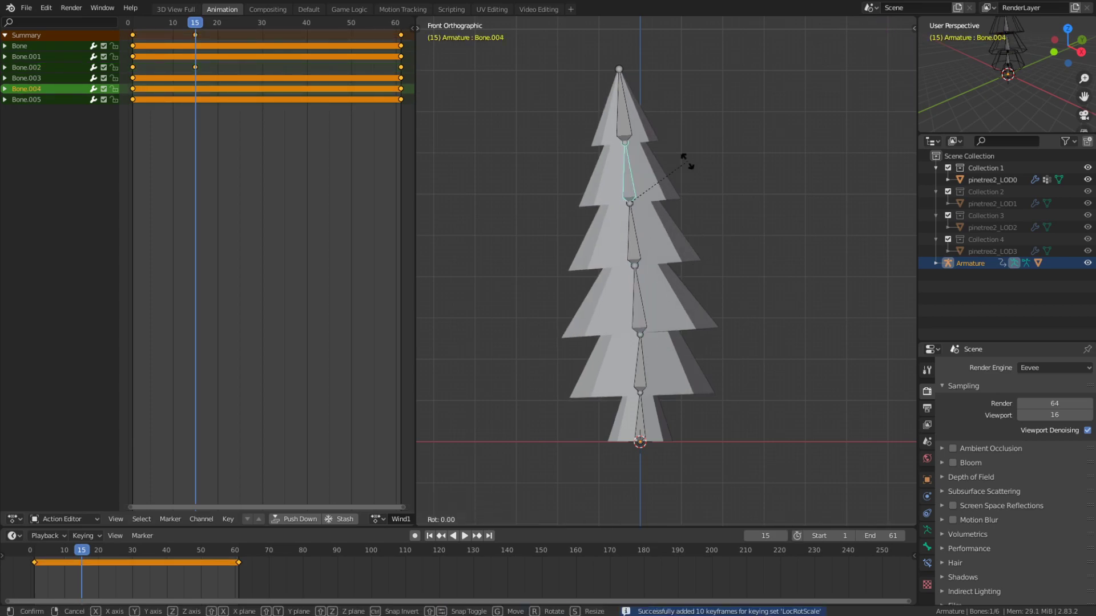
click(684, 156)
key(i)
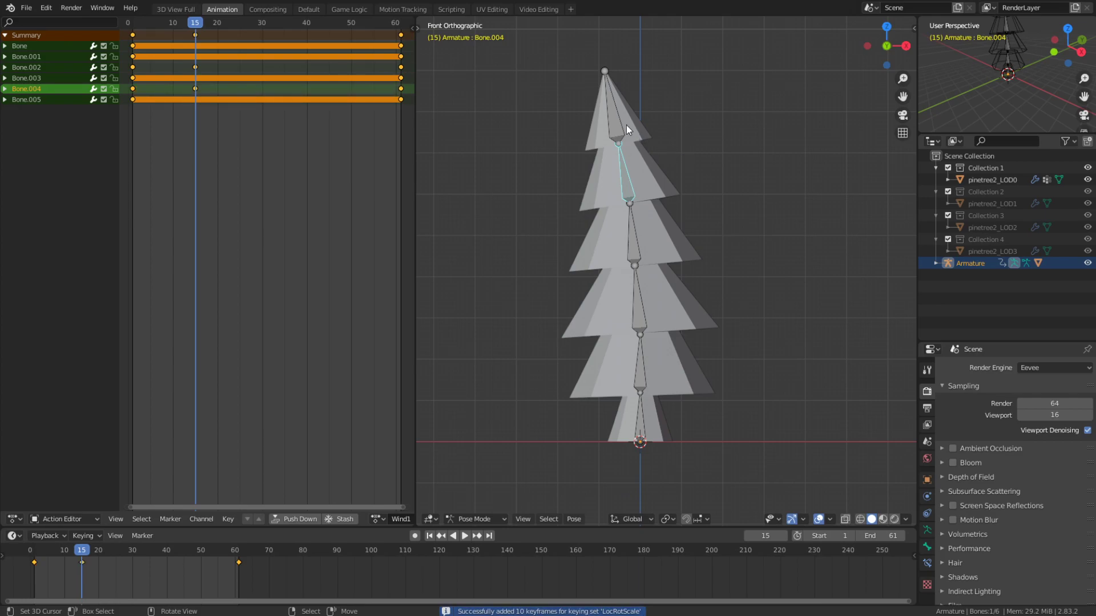
key(space)
click(138, 117)
At frame 45, bend Bone.002 and Bone.004 right, key both, and play the sway
drag(152, 118, 329, 124)
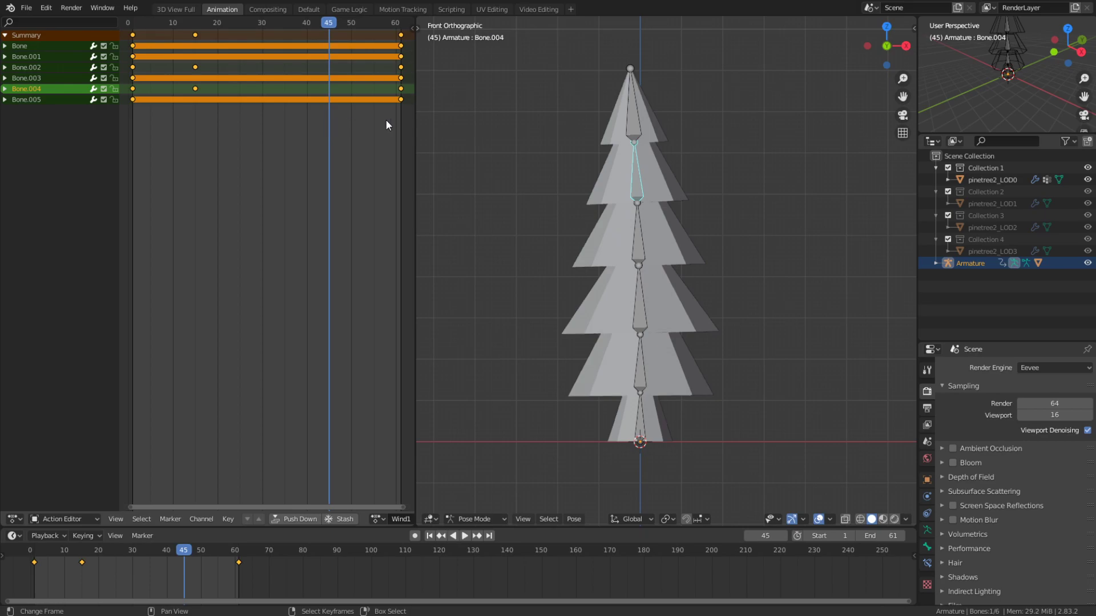
click(646, 254)
key(r)
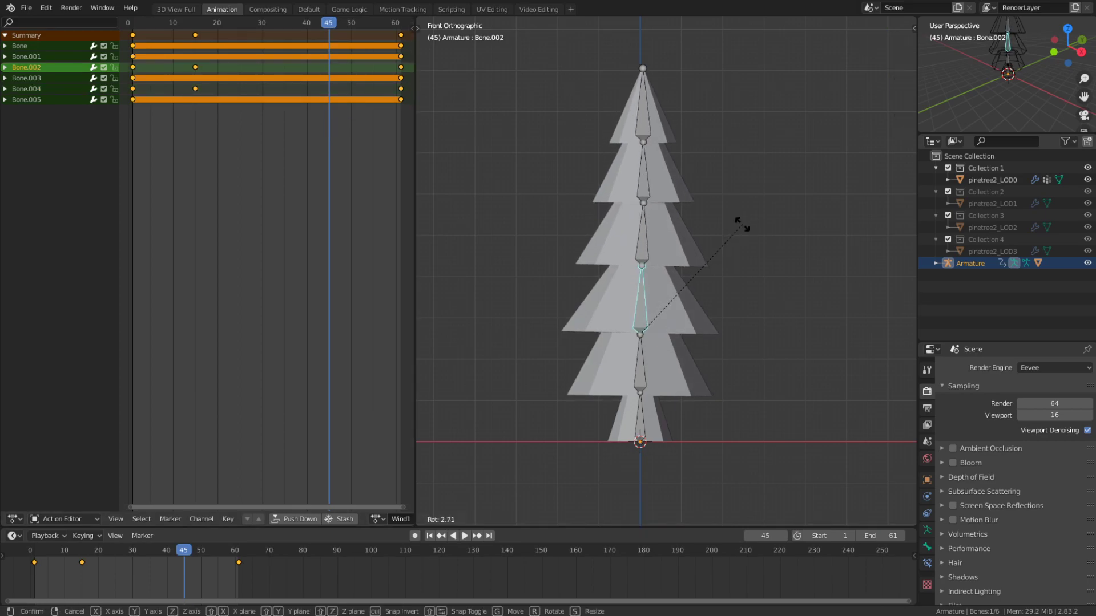
click(742, 224)
key(i)
click(692, 172)
key(r)
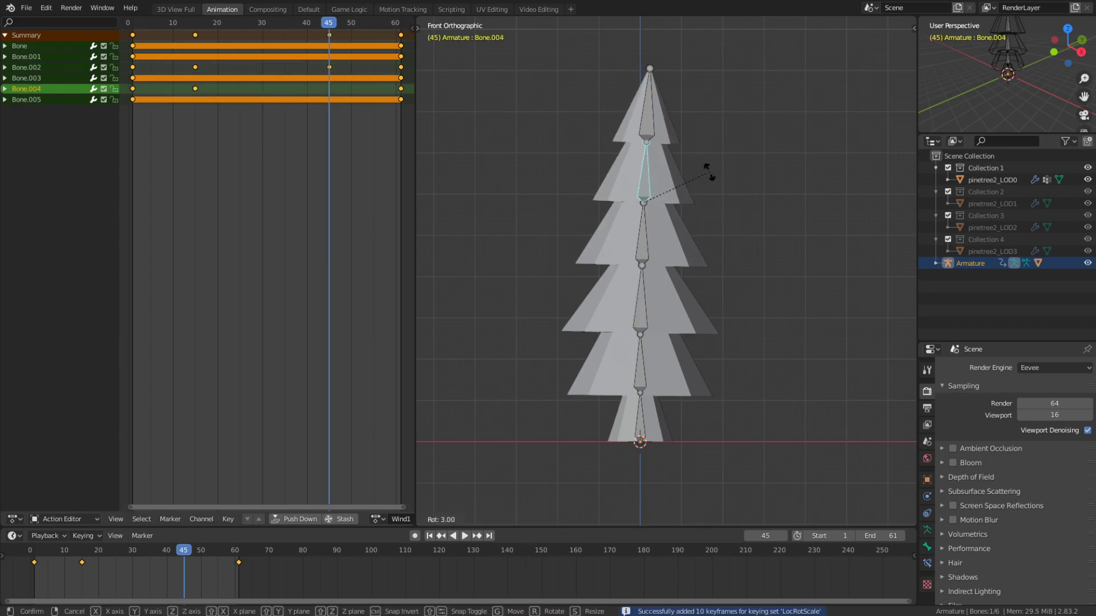
click(714, 175)
key(i)
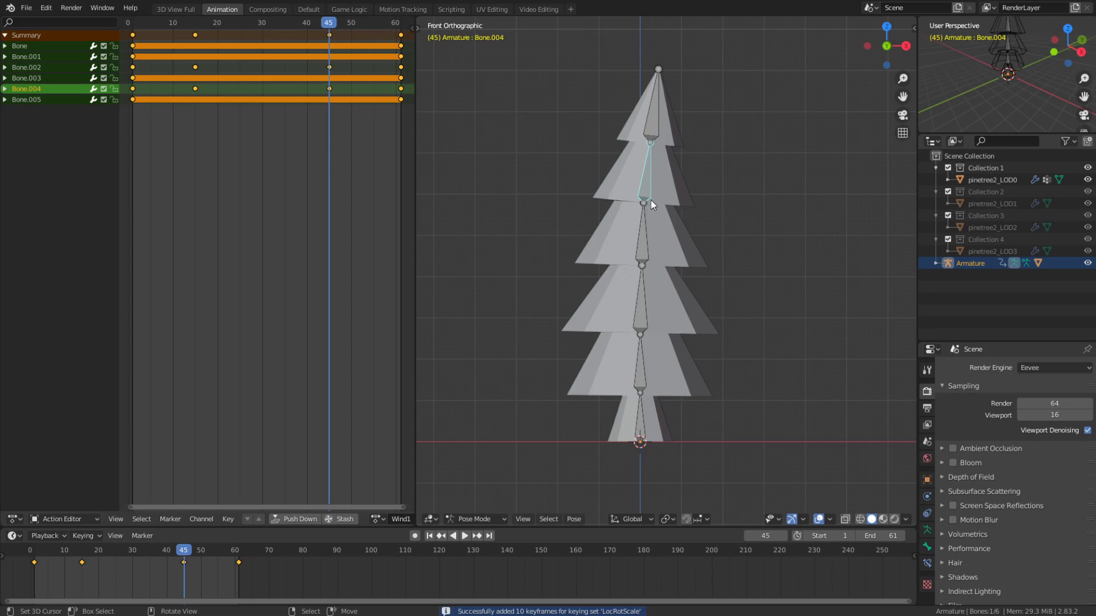
key(space)
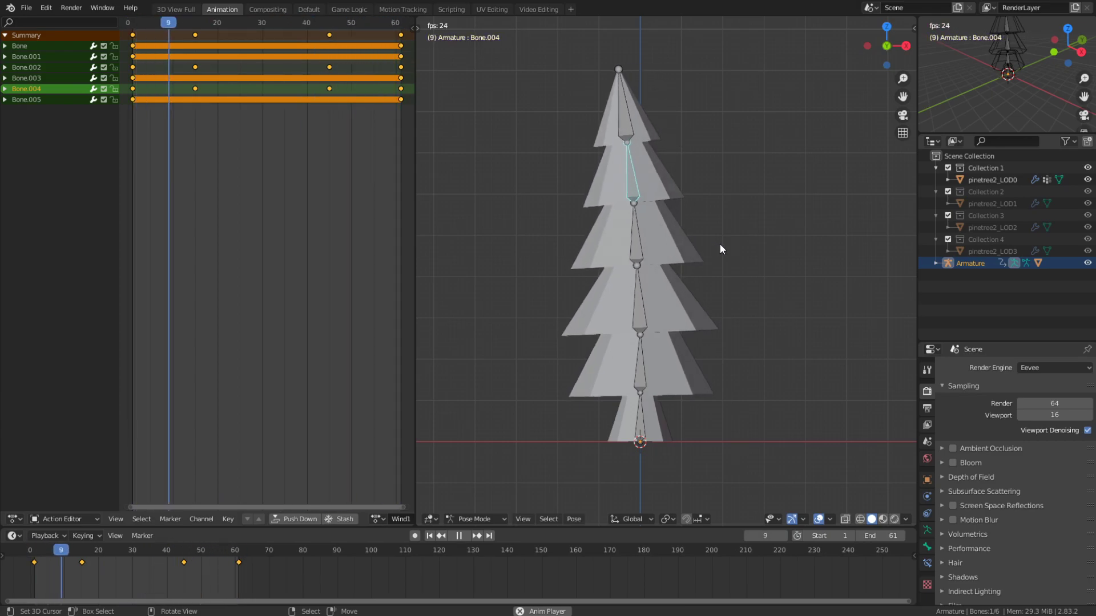
Move the middle sway keyframes from frame 15 to frame 24
key(space)
click(195, 35)
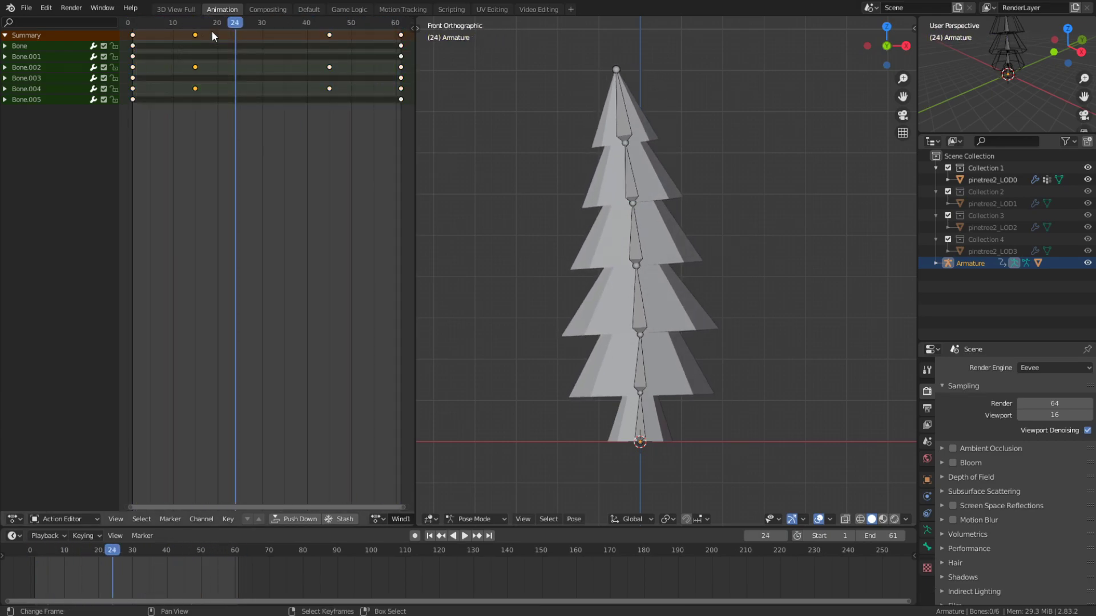
key(g)
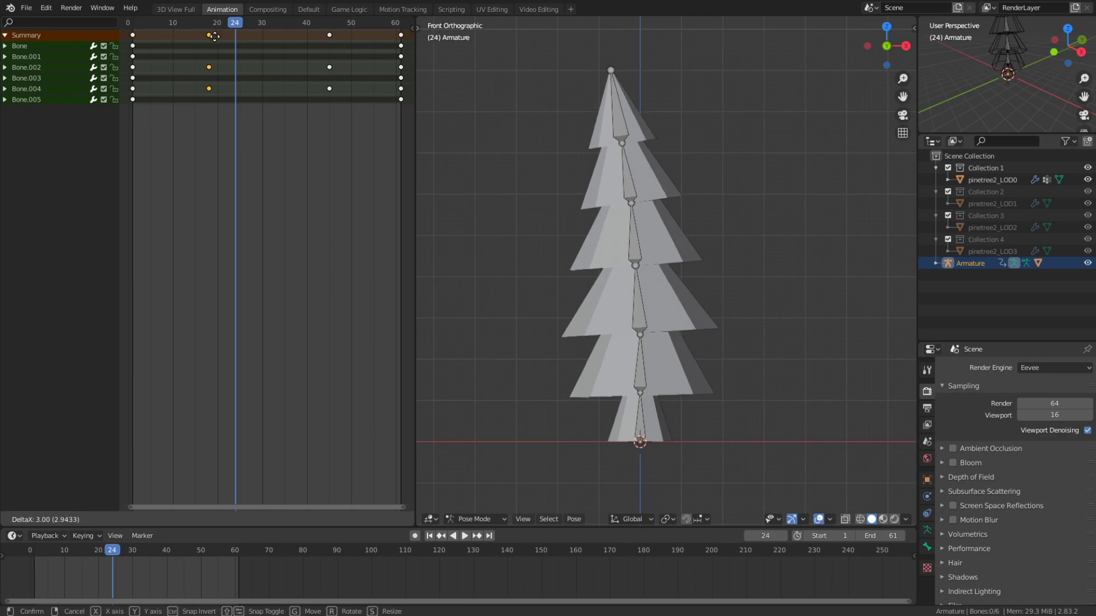
click(239, 38)
Play the Wind1 sway from the start to check the new timing
key(shift+Left)
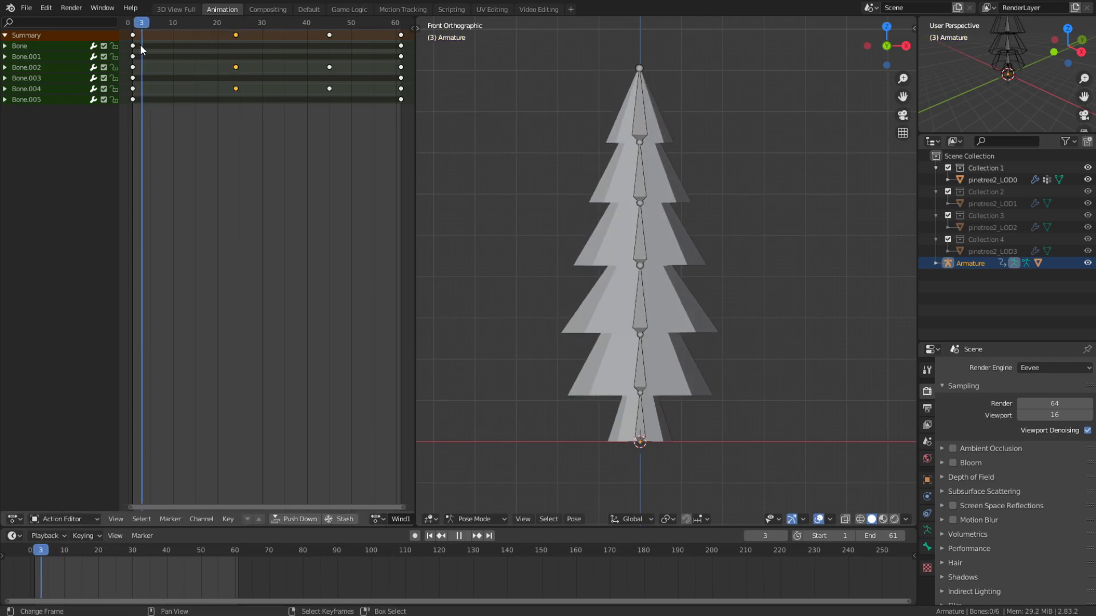
key(space)
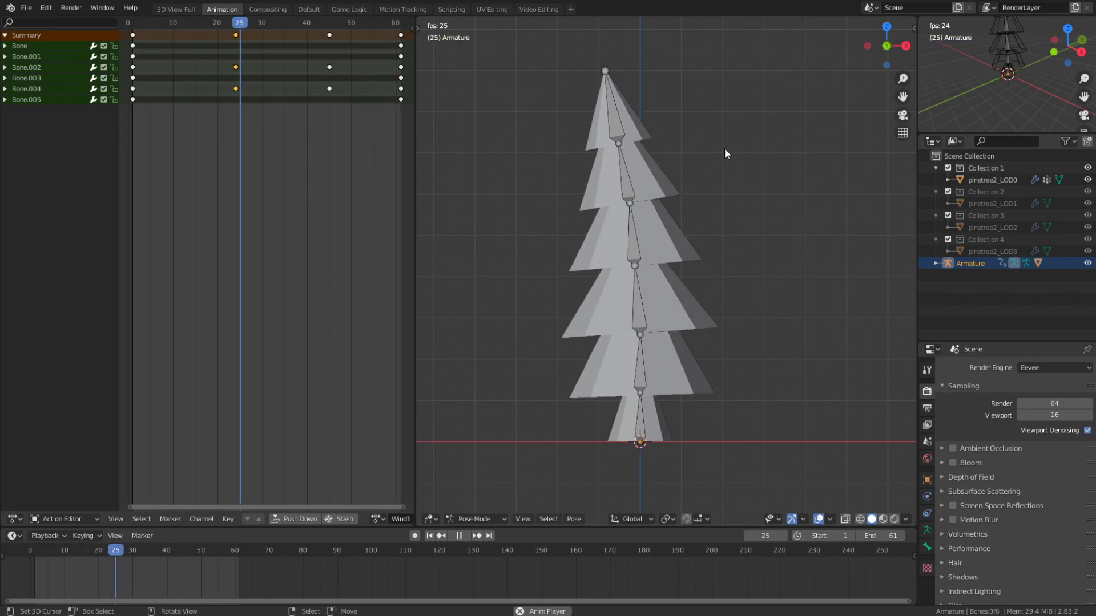
middle_drag(724, 149, 628, 198)
key(space)
scroll(628, 198, up, 3)
drag(252, 134, 236, 81)
key(space)
key(space)
Twist Bone.003 around the Z axis and keyframe it at frame 24
click(639, 223)
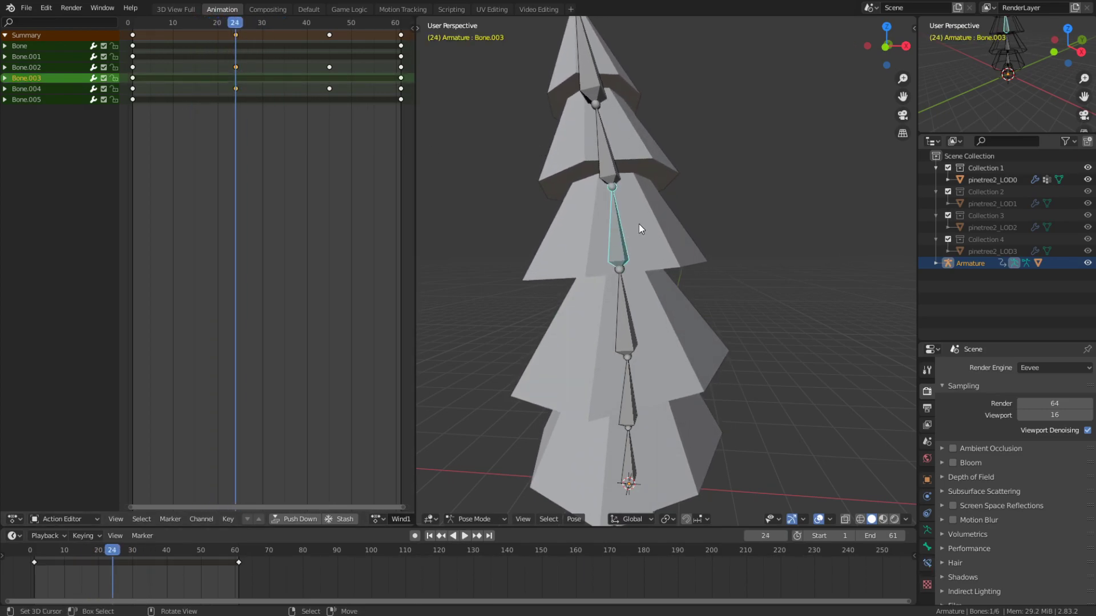
scroll(721, 233, down, 3)
key(r)
key(z)
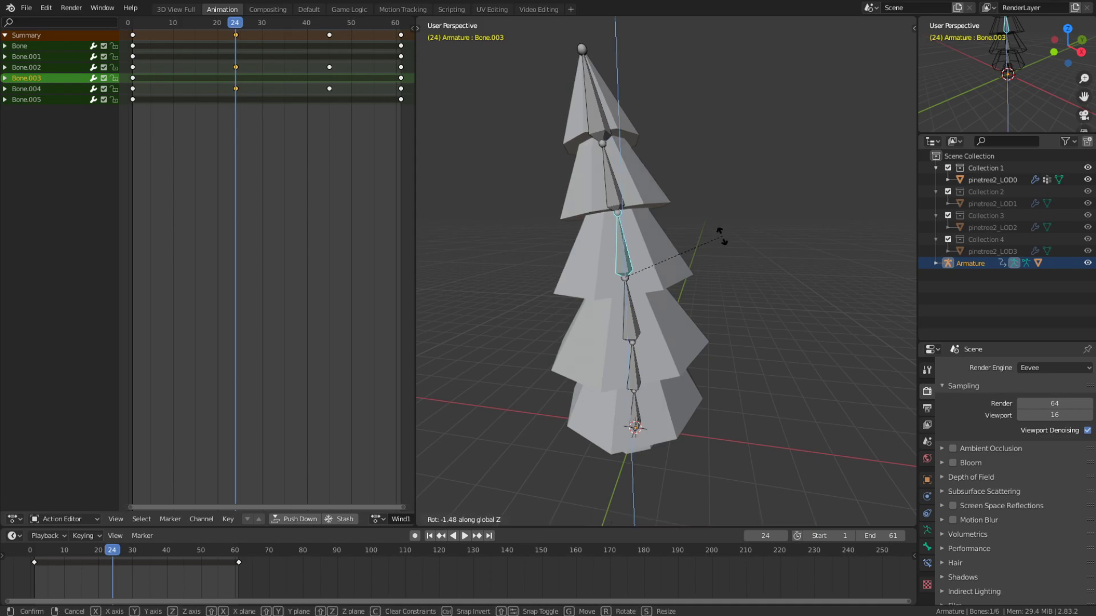
click(685, 259)
key(i)
Twist Bone.003 around Z again and keyframe it at frame 45
drag(171, 143, 331, 156)
middle_drag(502, 189, 599, 214)
key(r)
key(z)
click(806, 227)
key(i)
Play the sway from an early frame to preview the Bone.003 twist
drag(297, 152, 154, 155)
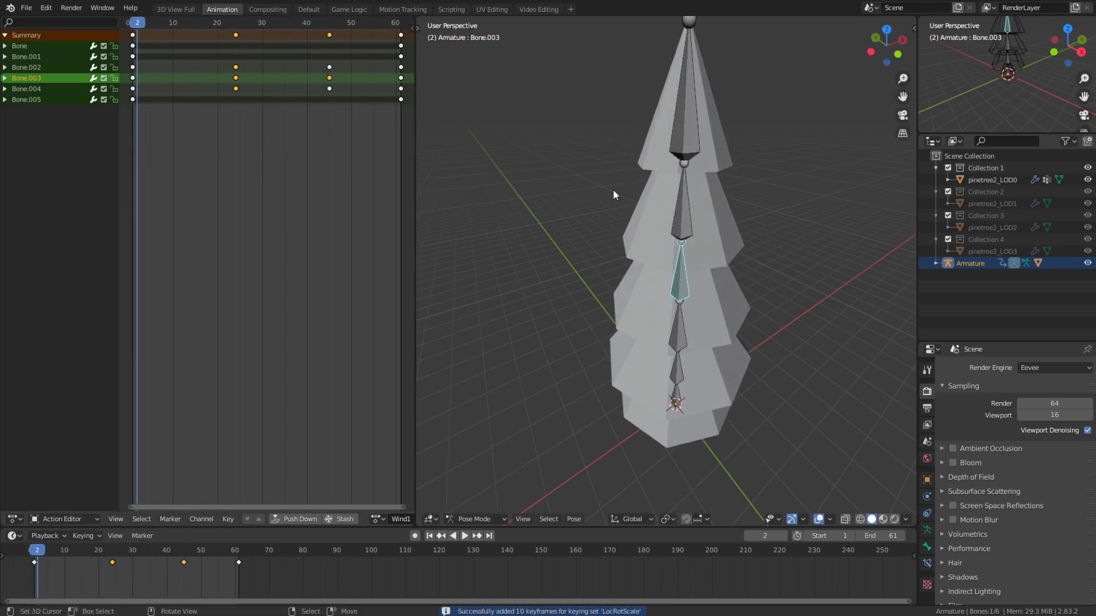
middle_drag(613, 190, 651, 175)
key(space)
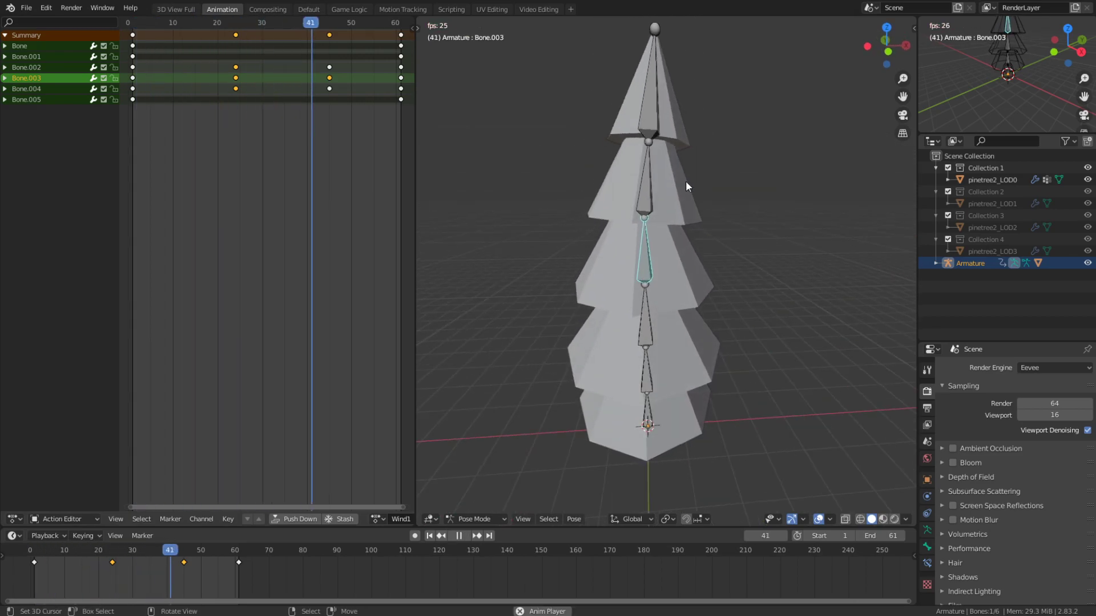
key(space)
Scale the selected bones at frame 24 and keyframe the scaled pose
mouse_move(231, 137)
mouse_down()
mouse_move(249, 131)
mouse_move(235, 132)
mouse_up()
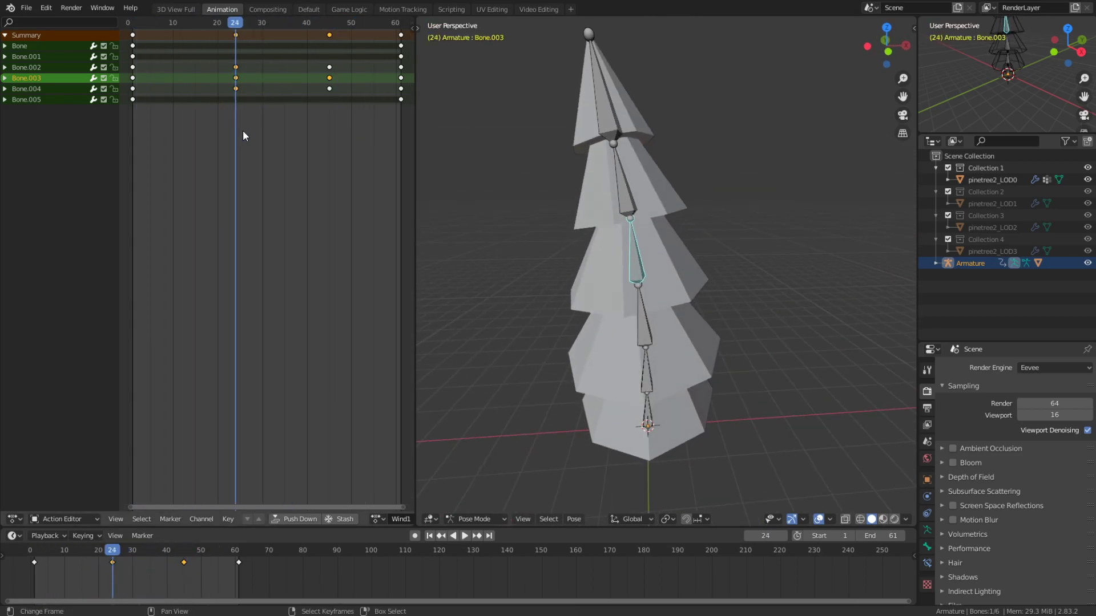
key(s)
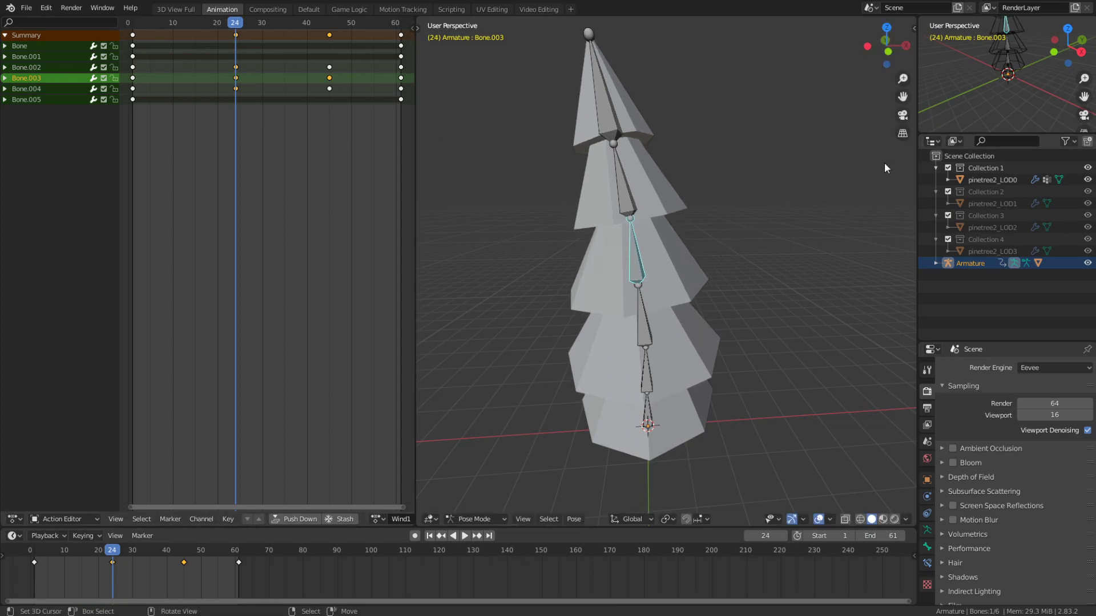
click(807, 162)
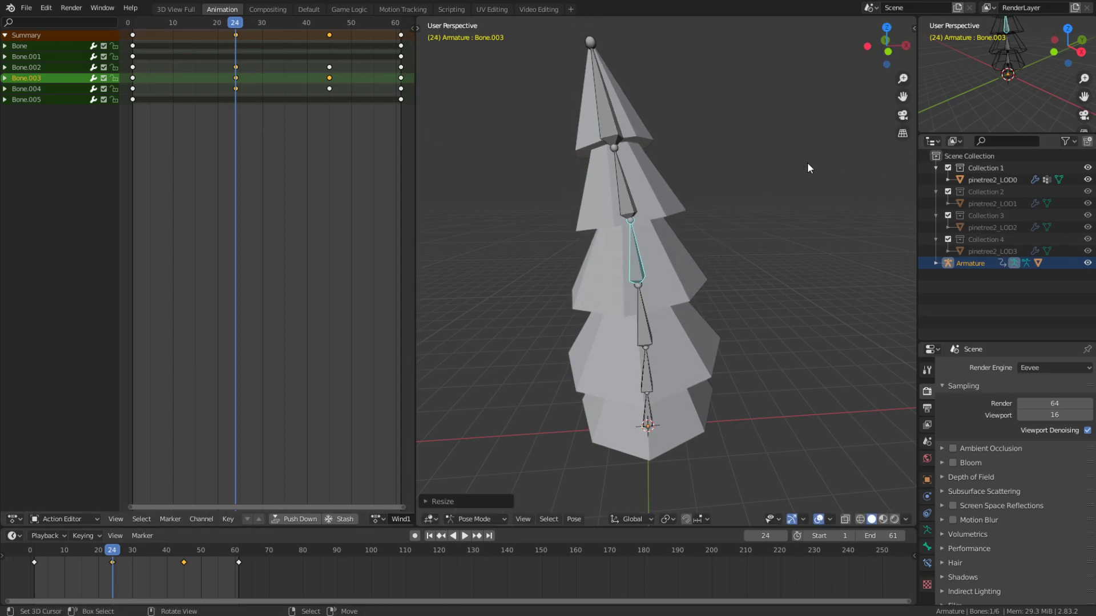
key(i)
Play the animation again to check that the sway loops cleanly
key(space)
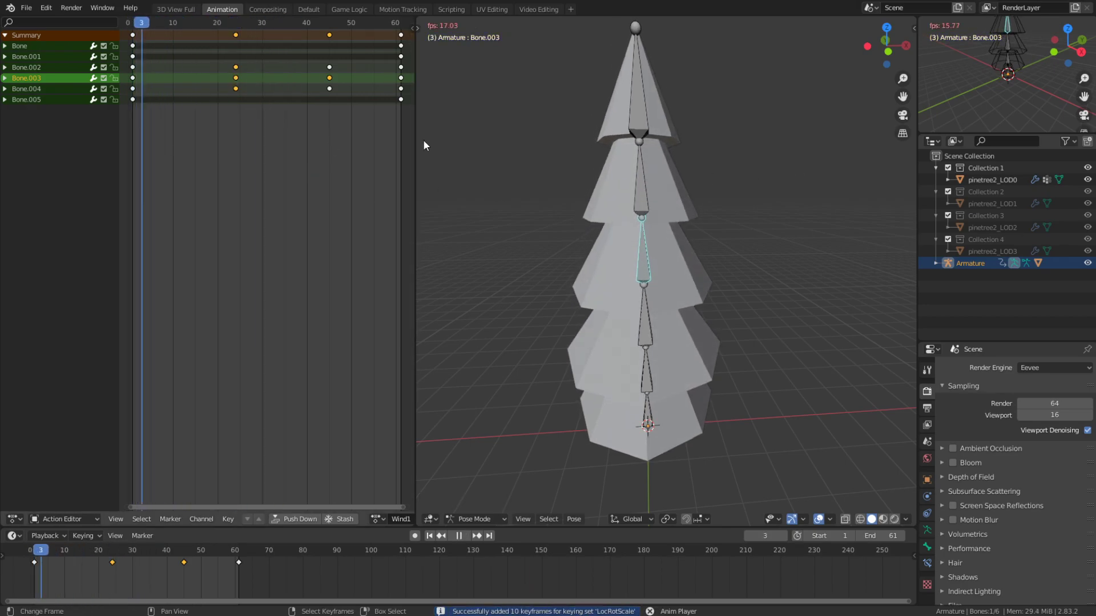
key(space)
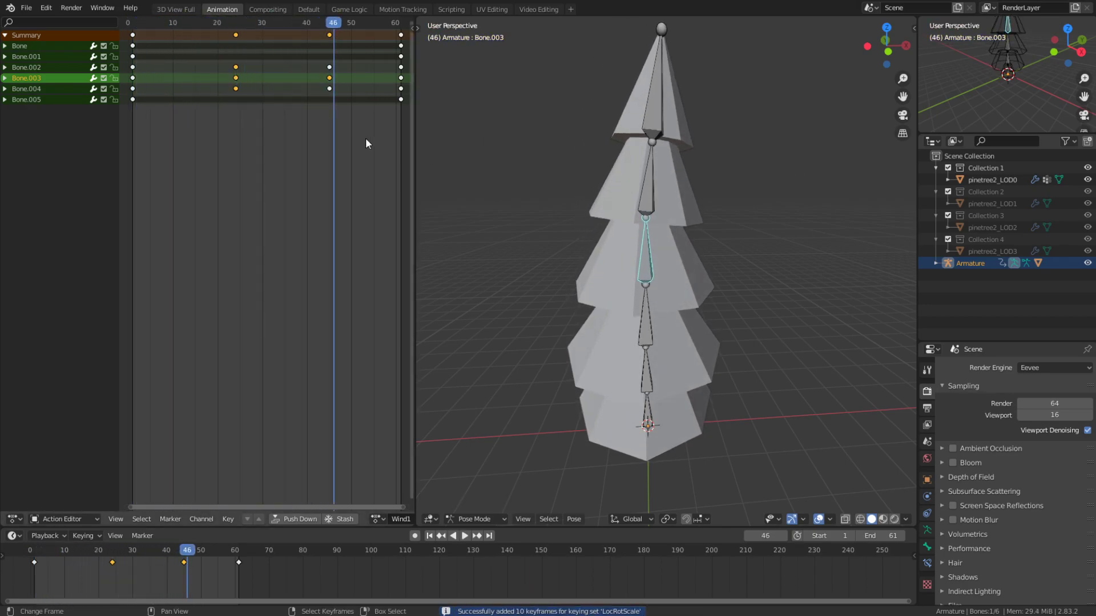
key(Left)
key(space)
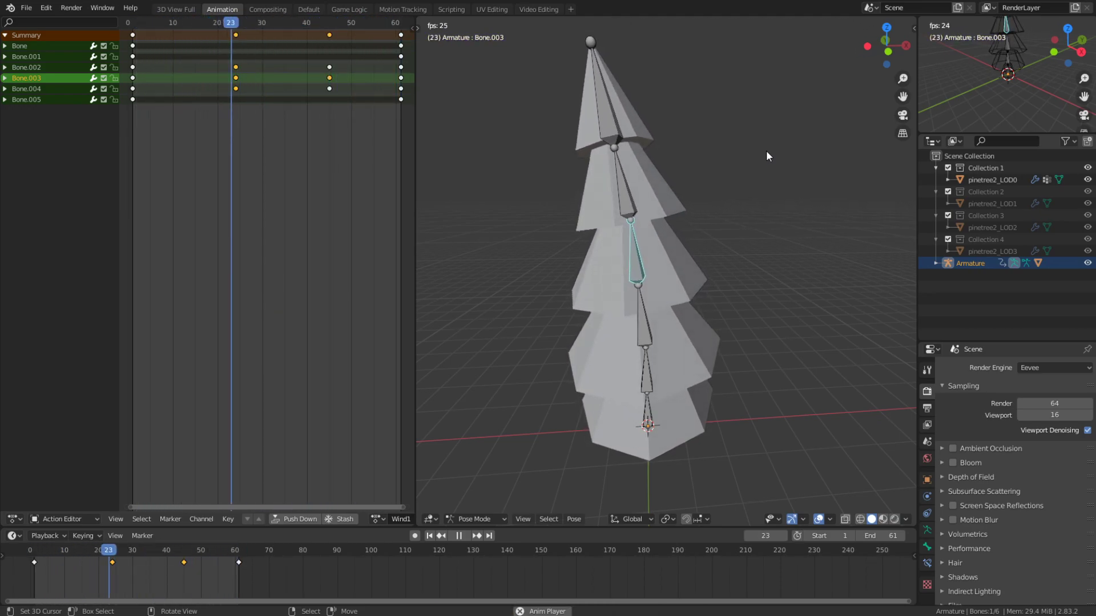
key(space)
Switch the armature from Pose Mode to Object Mode in front orthographic view
scroll(766, 149, down, 5)
middle_drag(716, 178, 693, 154)
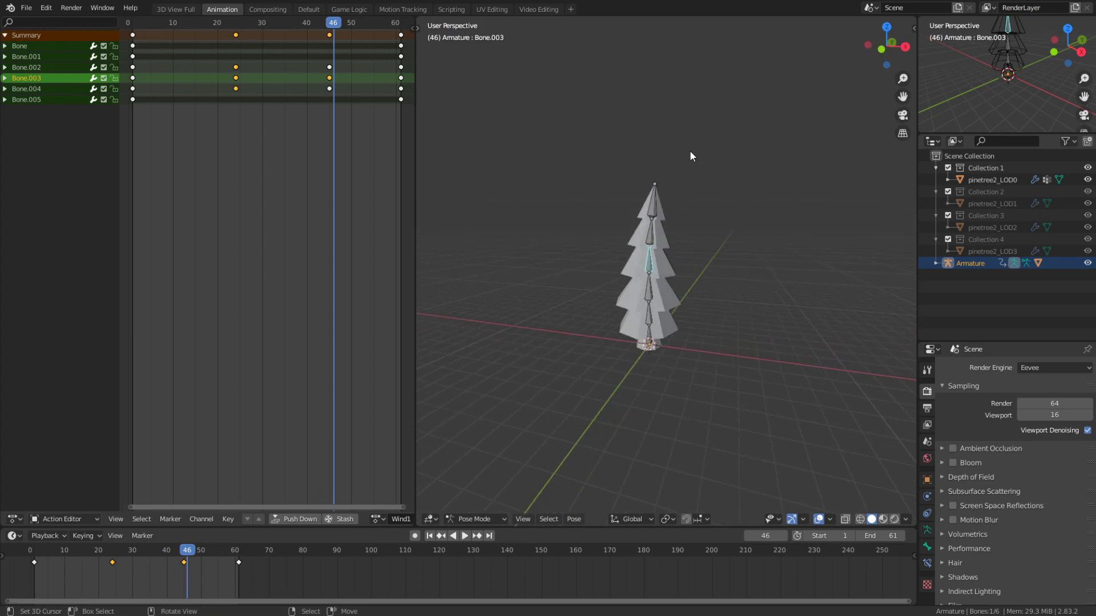
scroll(692, 154, up, 4)
key(ctrl+Tab)
middle_drag(709, 234, 765, 179)
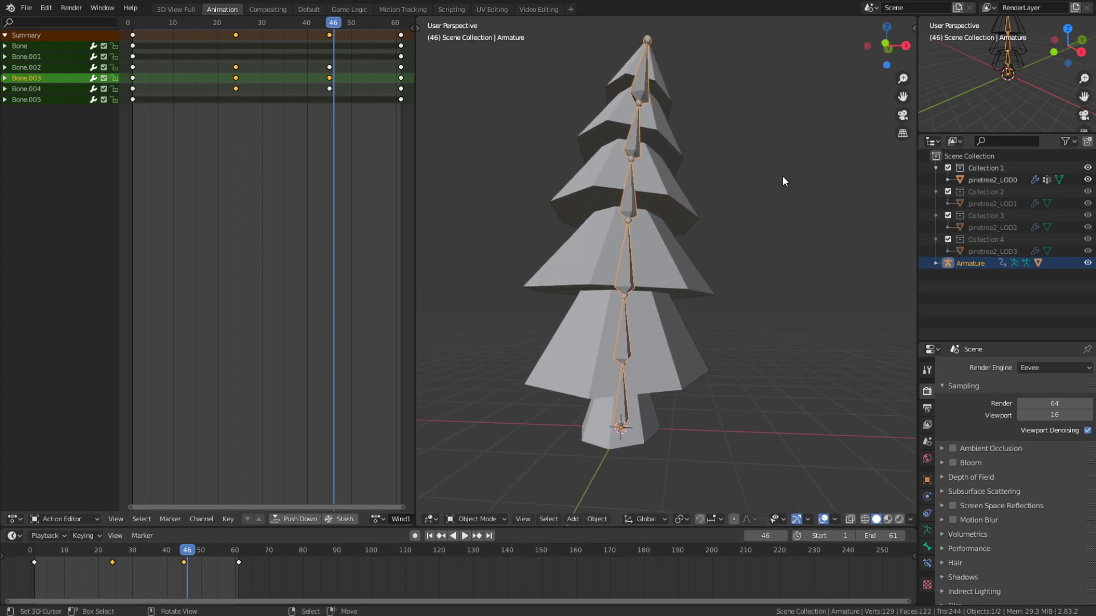
key(KP_1)
Return to frame 1 and select the pinetree2_LOD0 tree mesh
scroll(731, 178, down, 2)
scroll(693, 184, up, 3)
key(space)
drag(142, 108, 137, 108)
key(Escape)
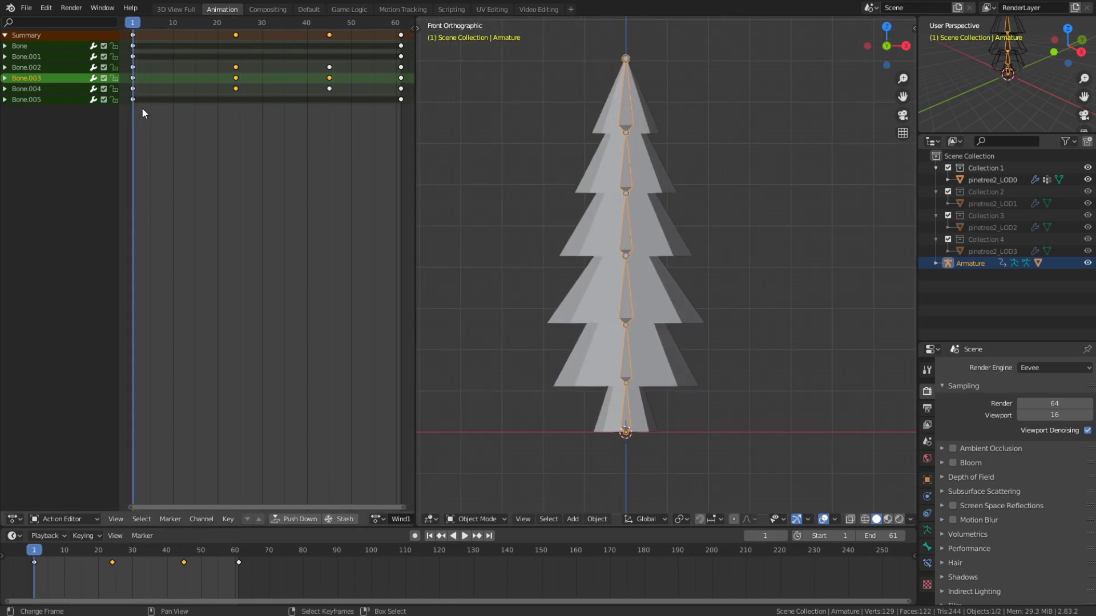
click(651, 277)
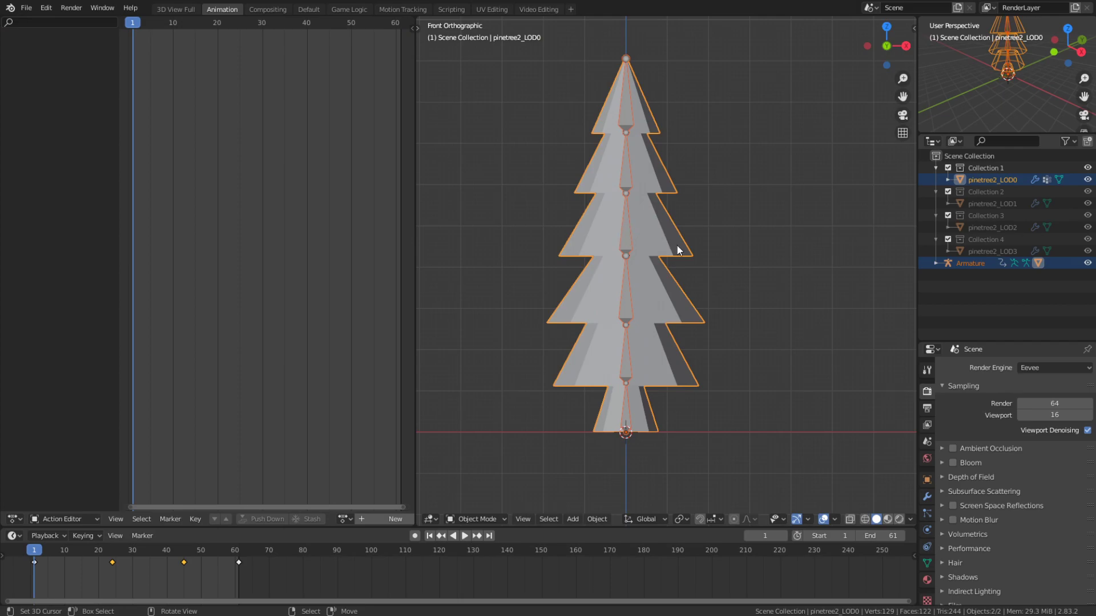
Lay the tree on its side by rotating it -90° around X
middle_drag(675, 221, 742, 261)
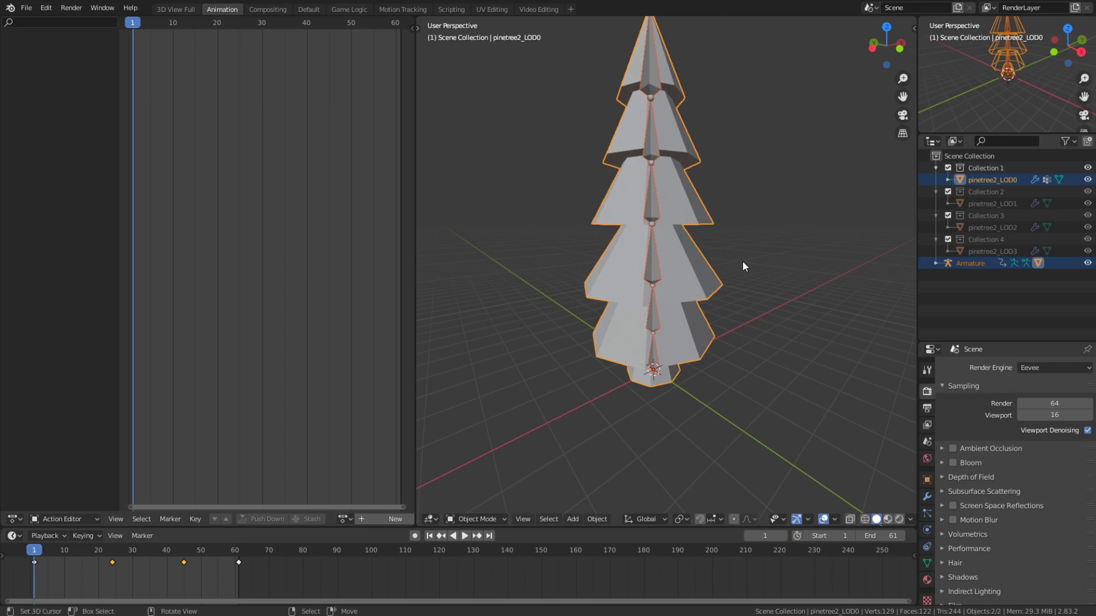
key(r)
key(x)
key(9)
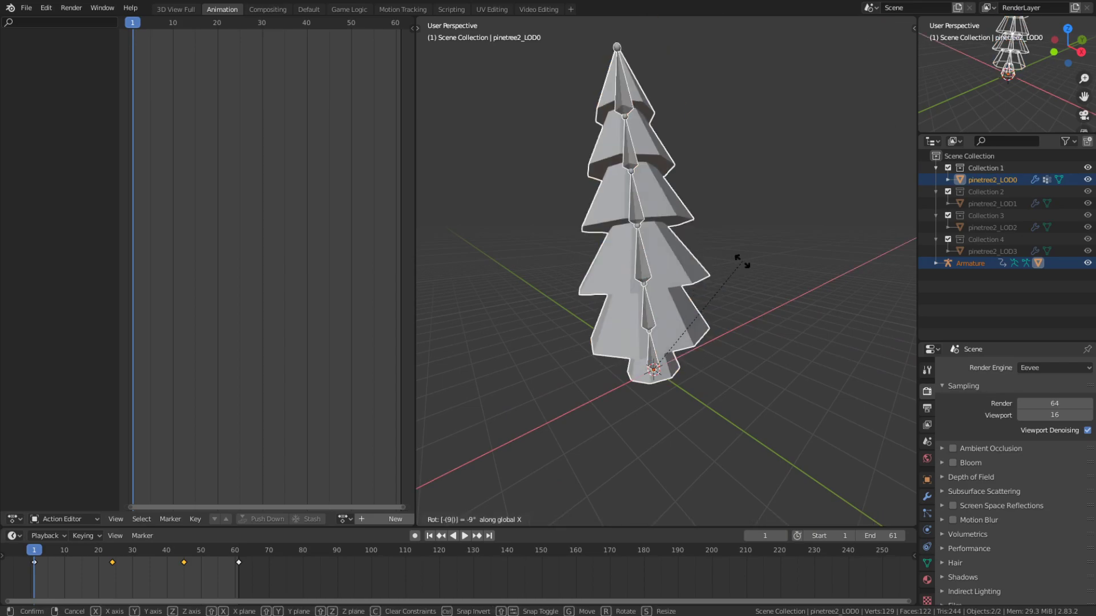
key(0)
key(Return)
Apply the tree's rotation while it lies sideways
middle_drag(695, 296, 728, 289)
key(ctrl+a)
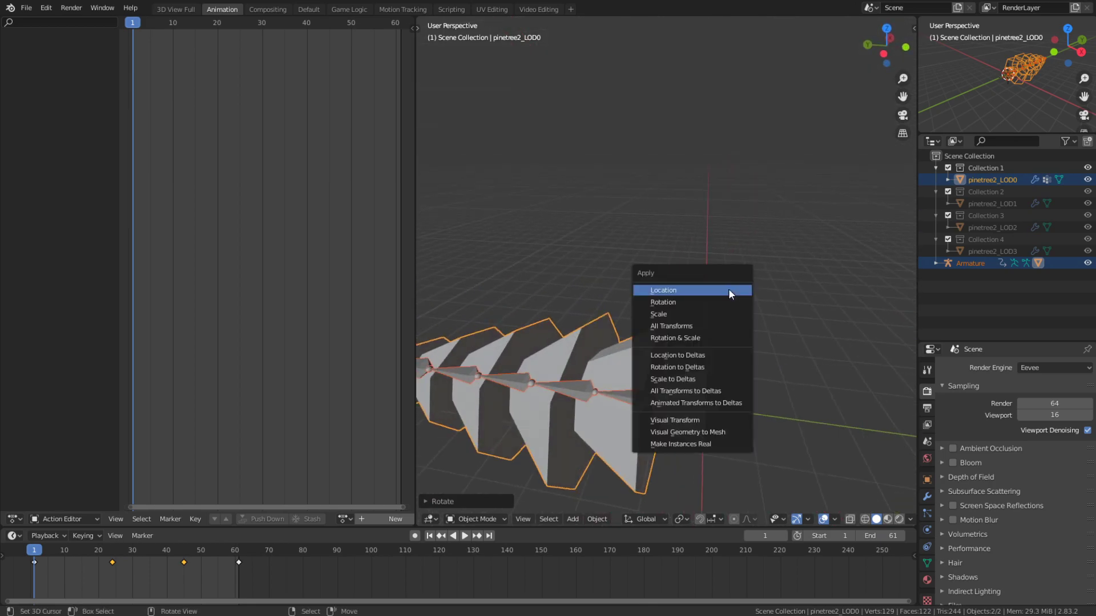
click(676, 323)
Rotate the tree 90° around X so it stands upright again
key(r)
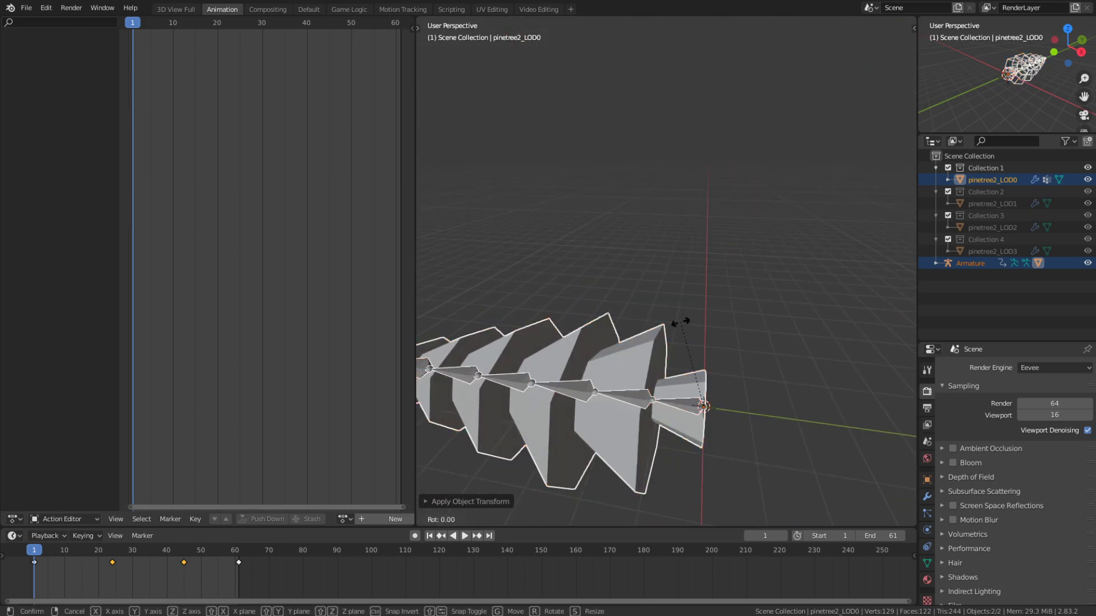
key(x)
key(9)
key(0)
key(Return)
scroll(621, 306, down, 5)
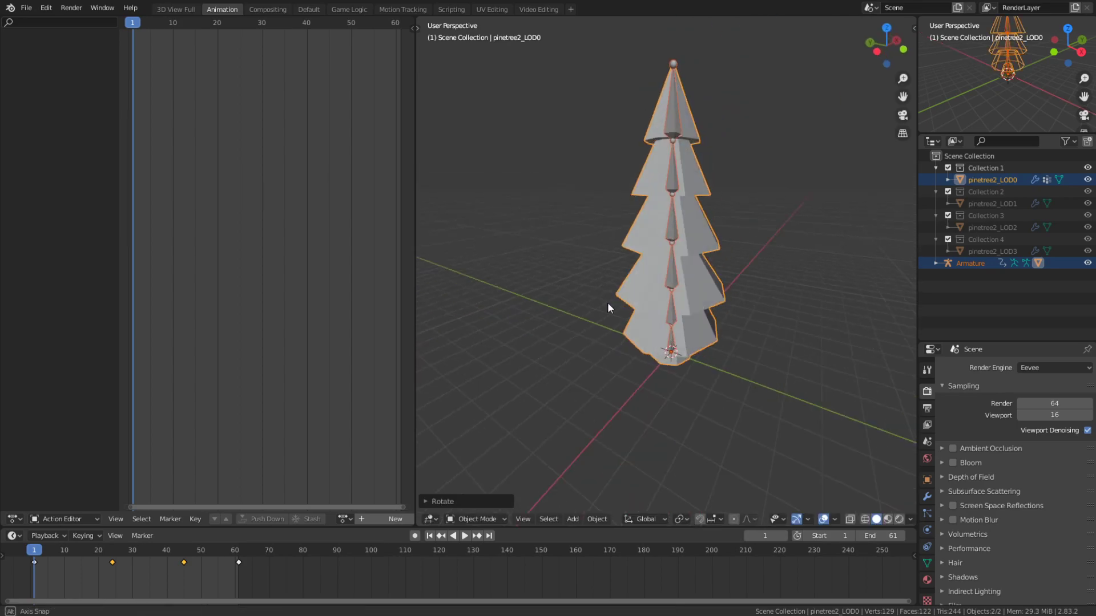
scroll(722, 216, up, 4)
middle_drag(722, 216, 710, 288)
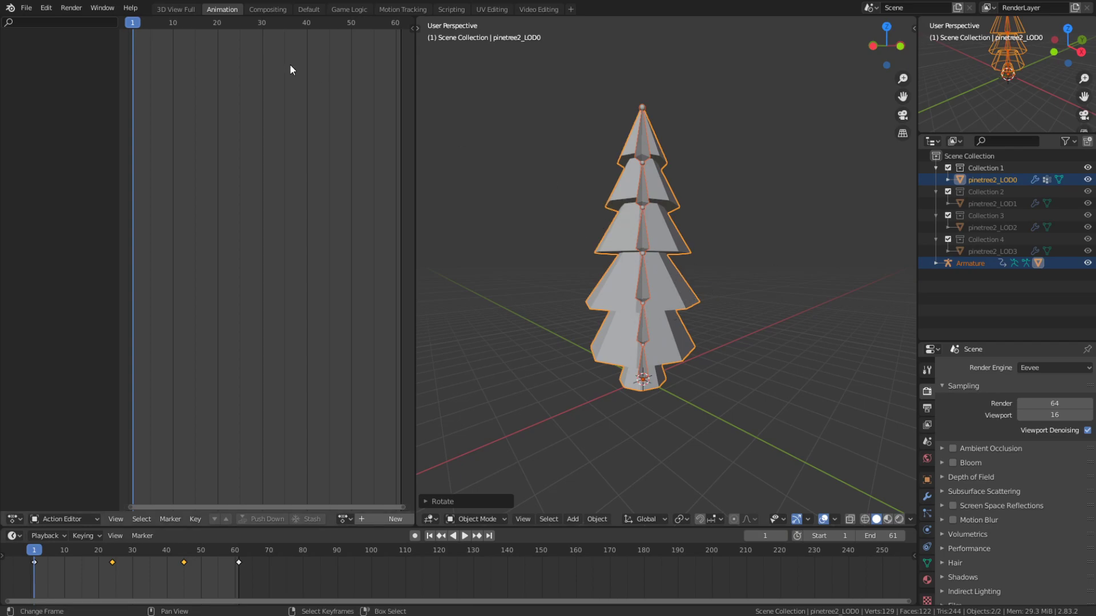
Start an FBX export to the Desktop with Tree_01.fbx as the file name
click(27, 7)
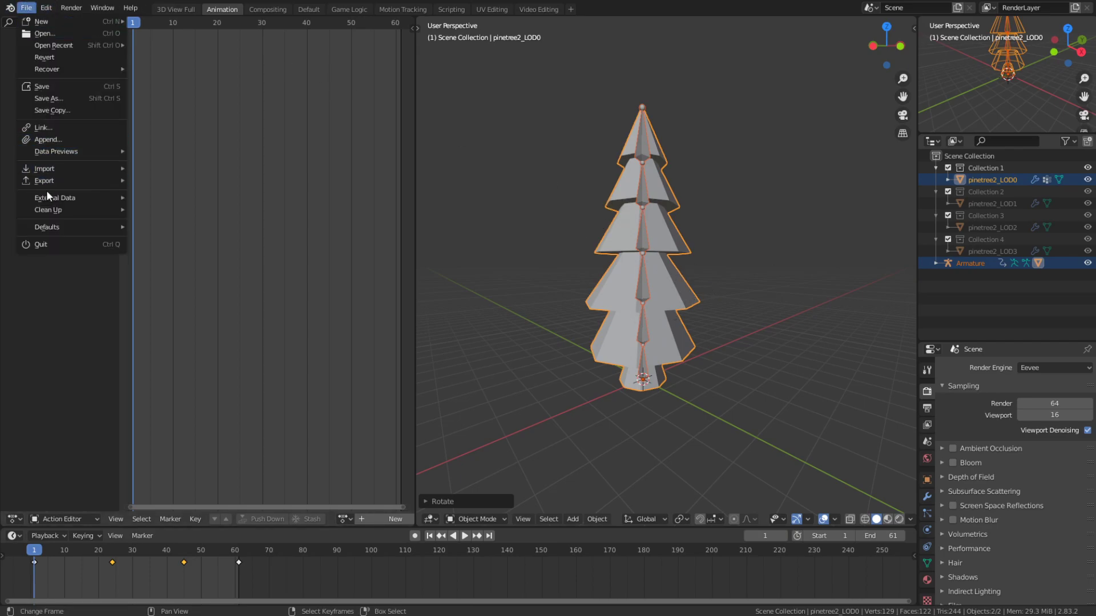
mouse_move(57, 180)
click(196, 253)
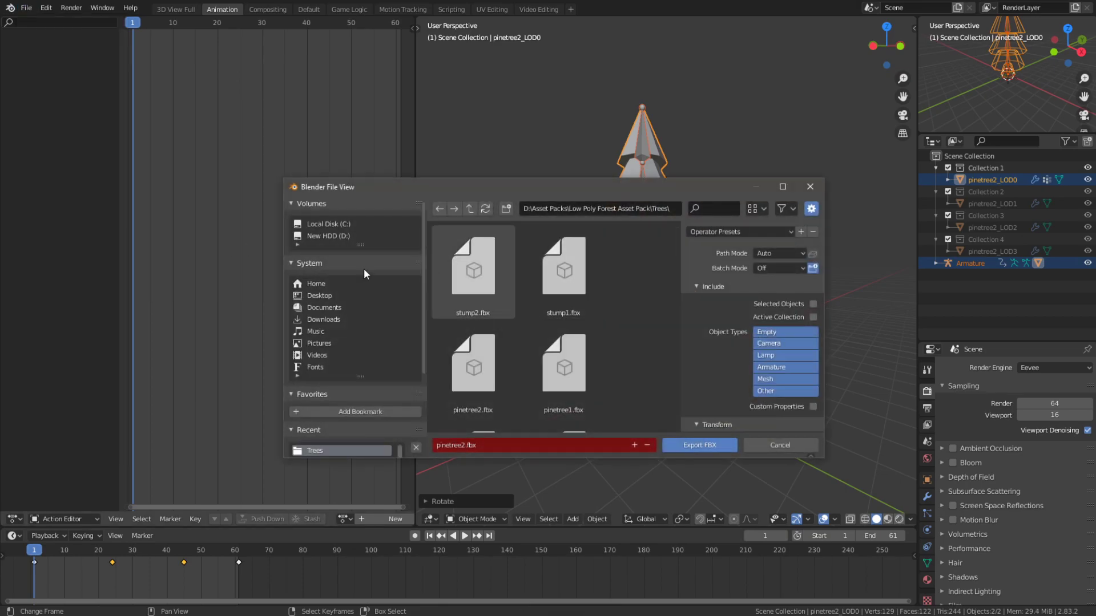
click(331, 295)
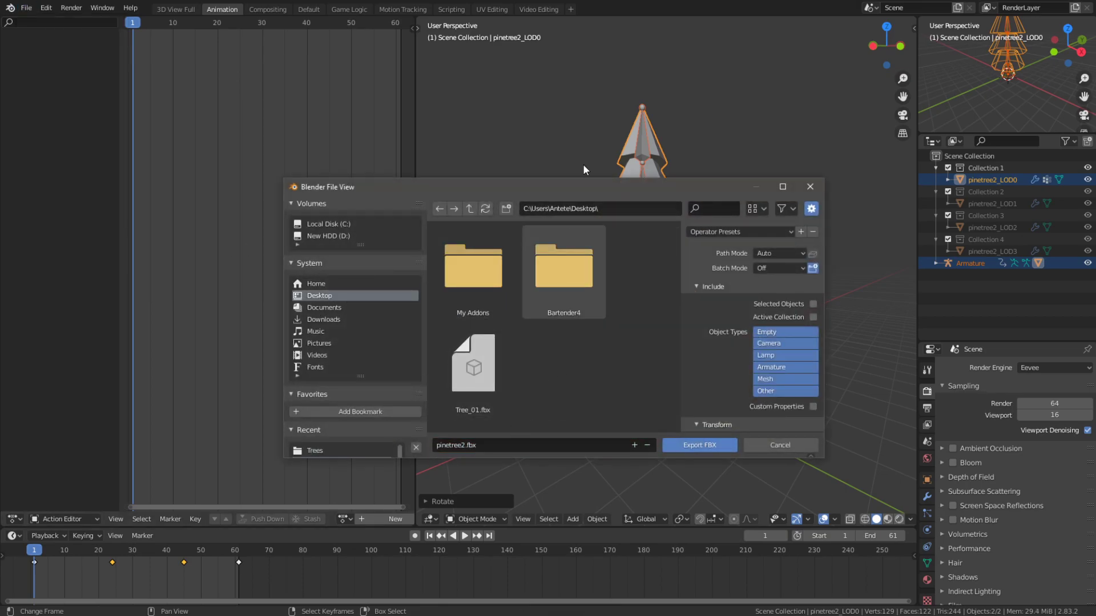
click(472, 342)
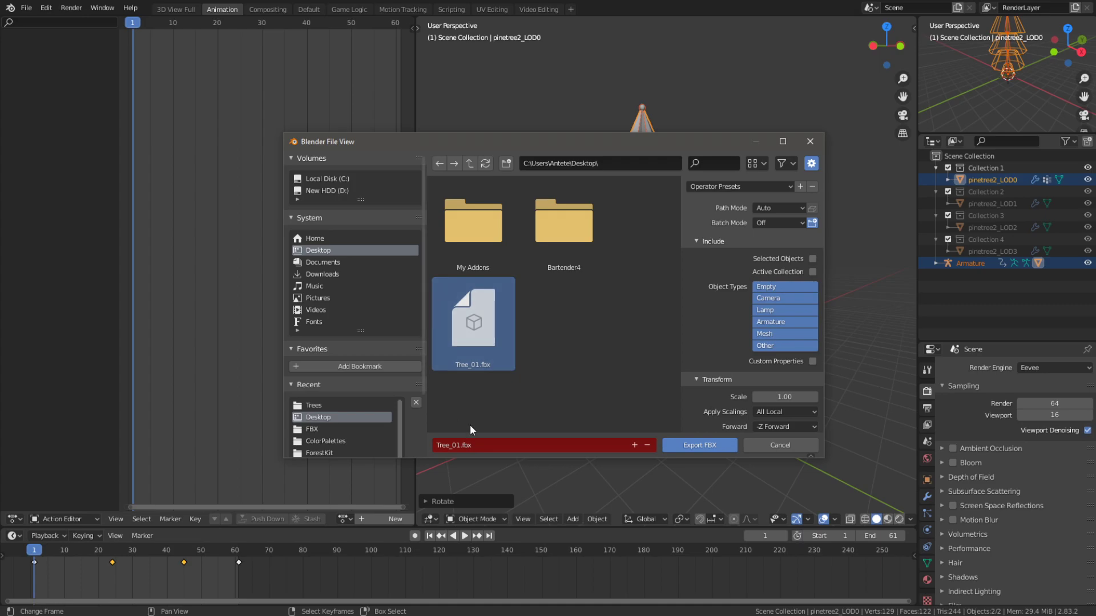